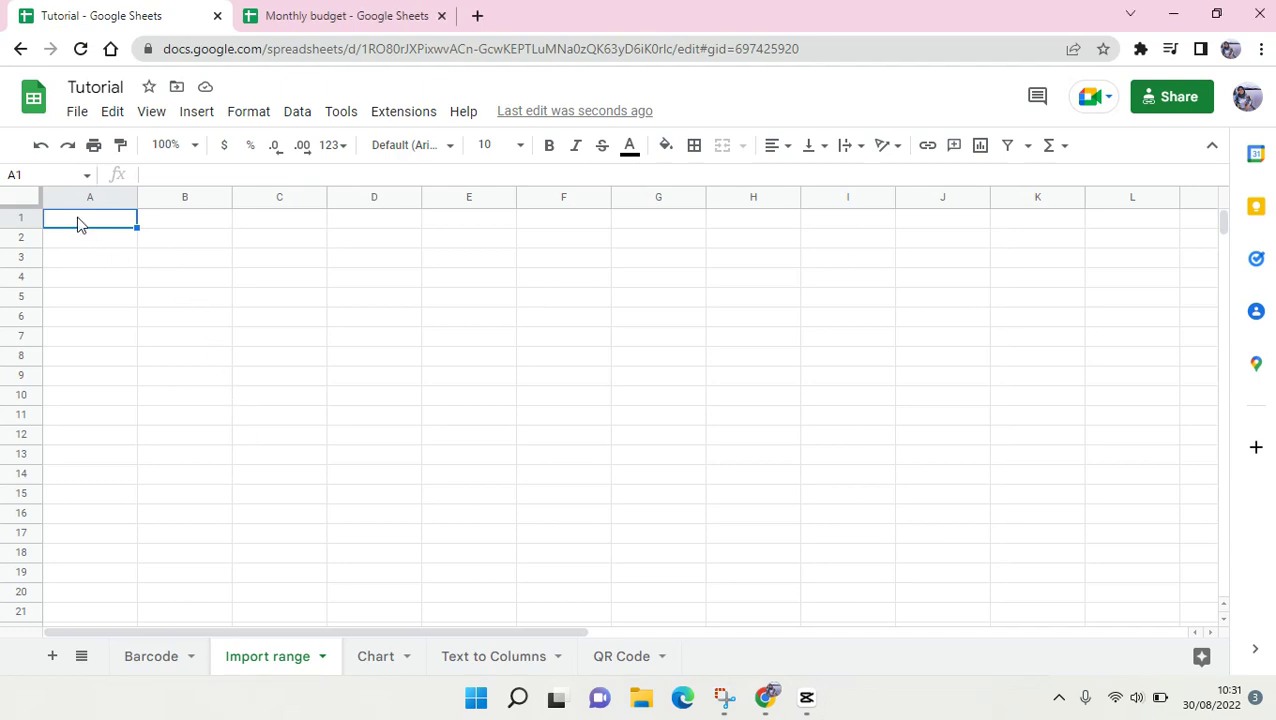
# Start =IMPORTRANGE in A1 with the pasted Monthly budget URL in quotes, followed by a comma
pyautogui.write('=')
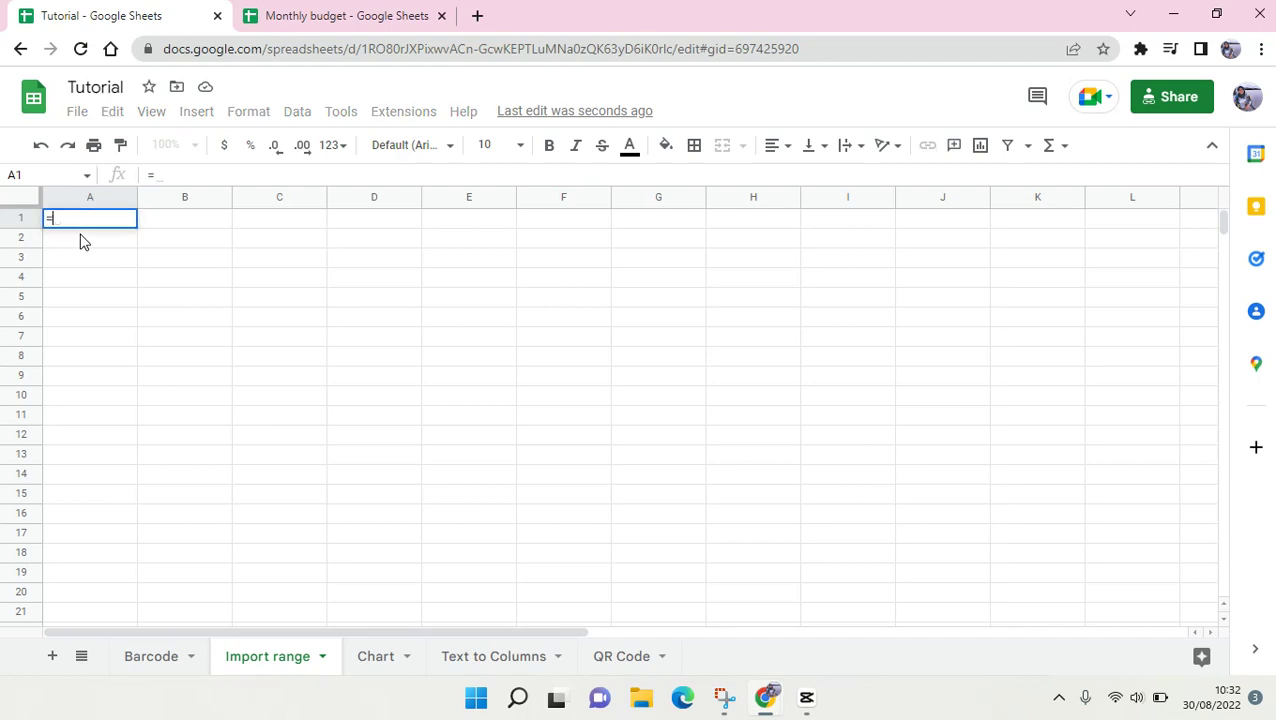
pyautogui.write('IM')
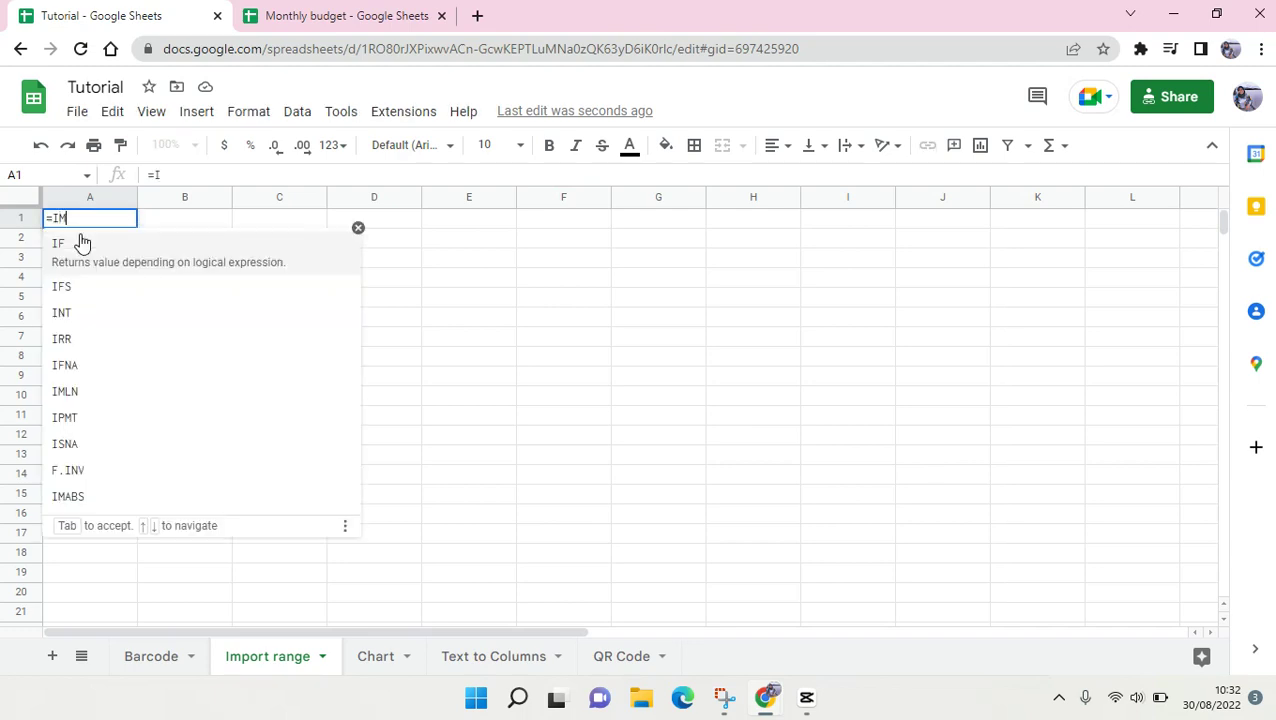
pyautogui.write('POR')
pyautogui.press('Down')
pyautogui.press('Down')
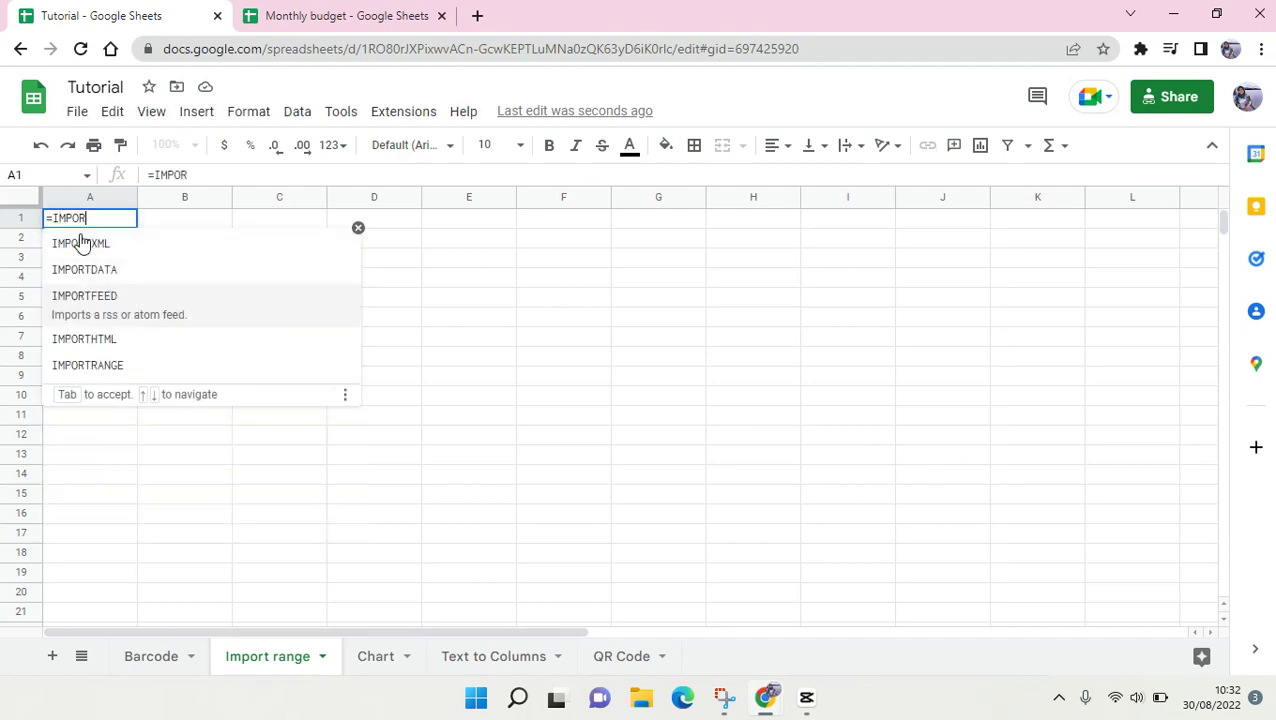
pyautogui.press('Down')
pyautogui.press('Down')
pyautogui.press('Tab')
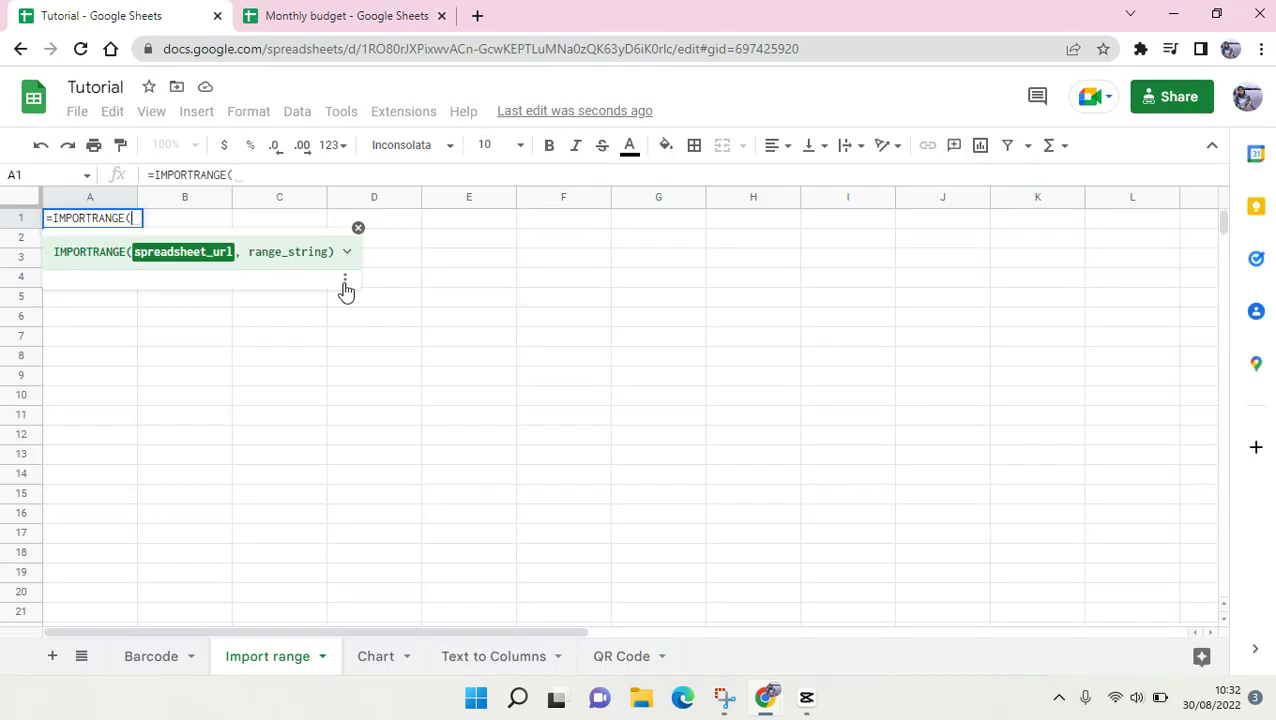
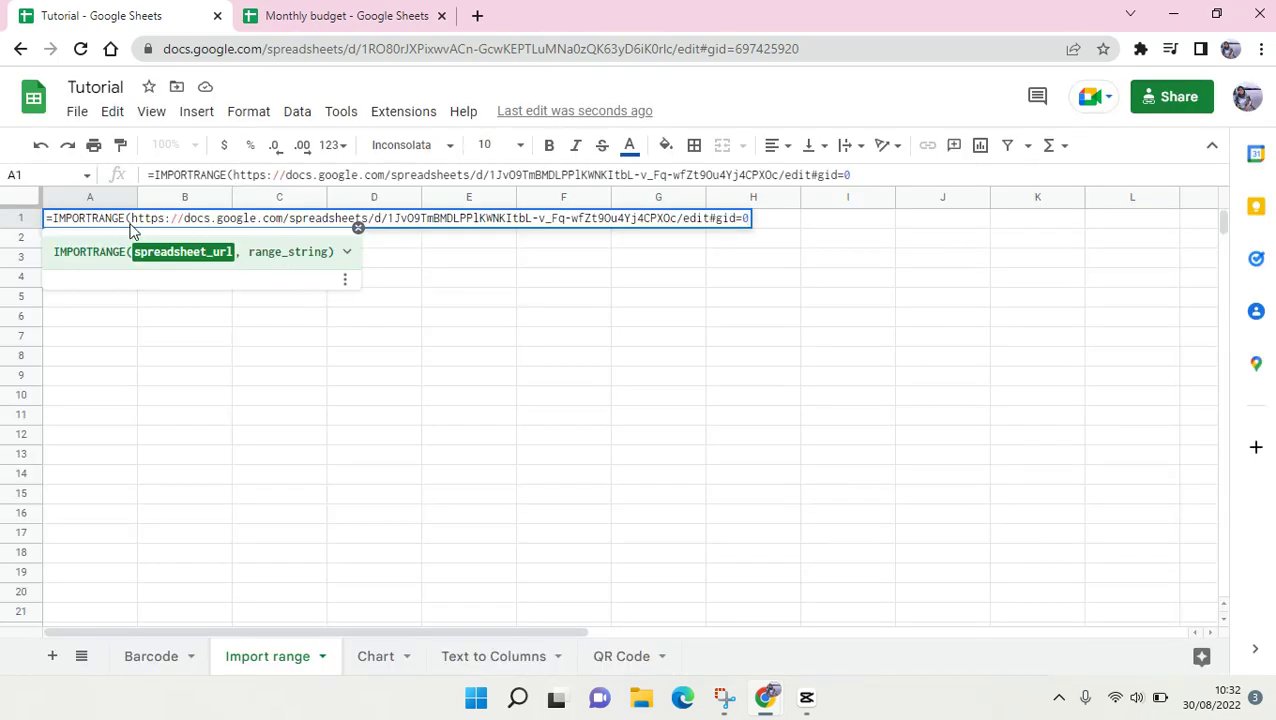
pyautogui.write('"')
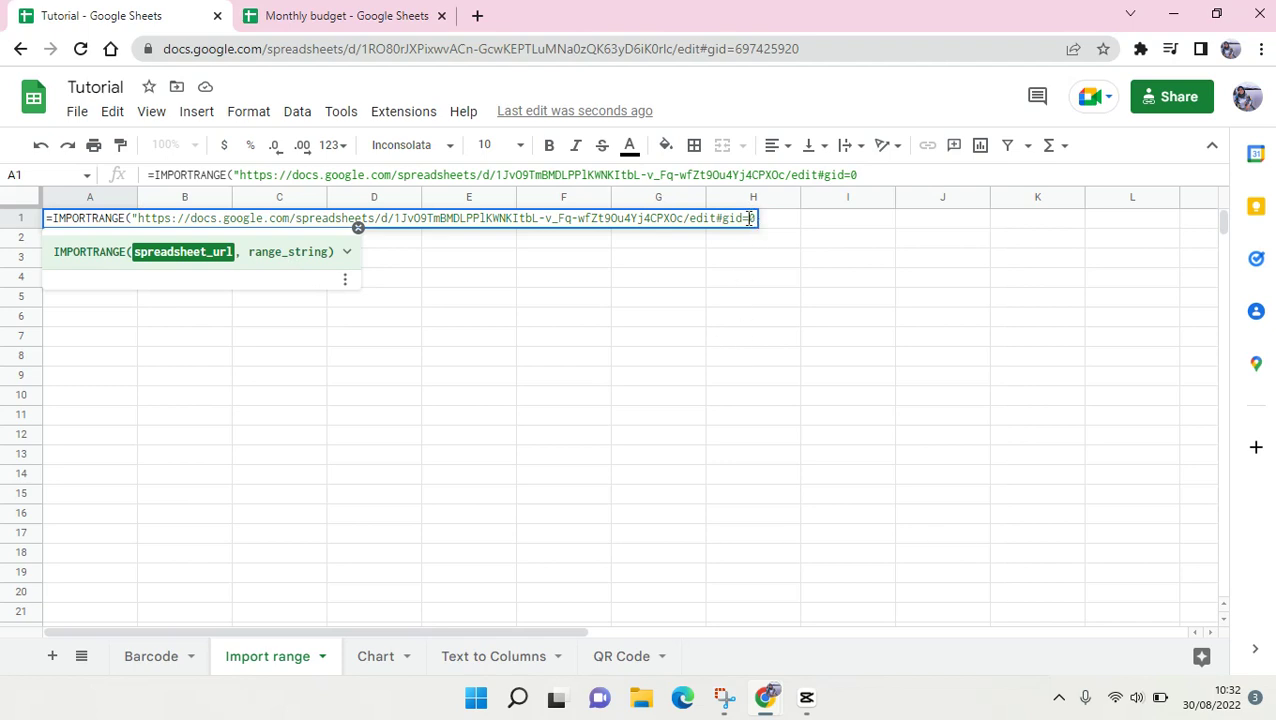
pyautogui.write('"')
pyautogui.write(',"')
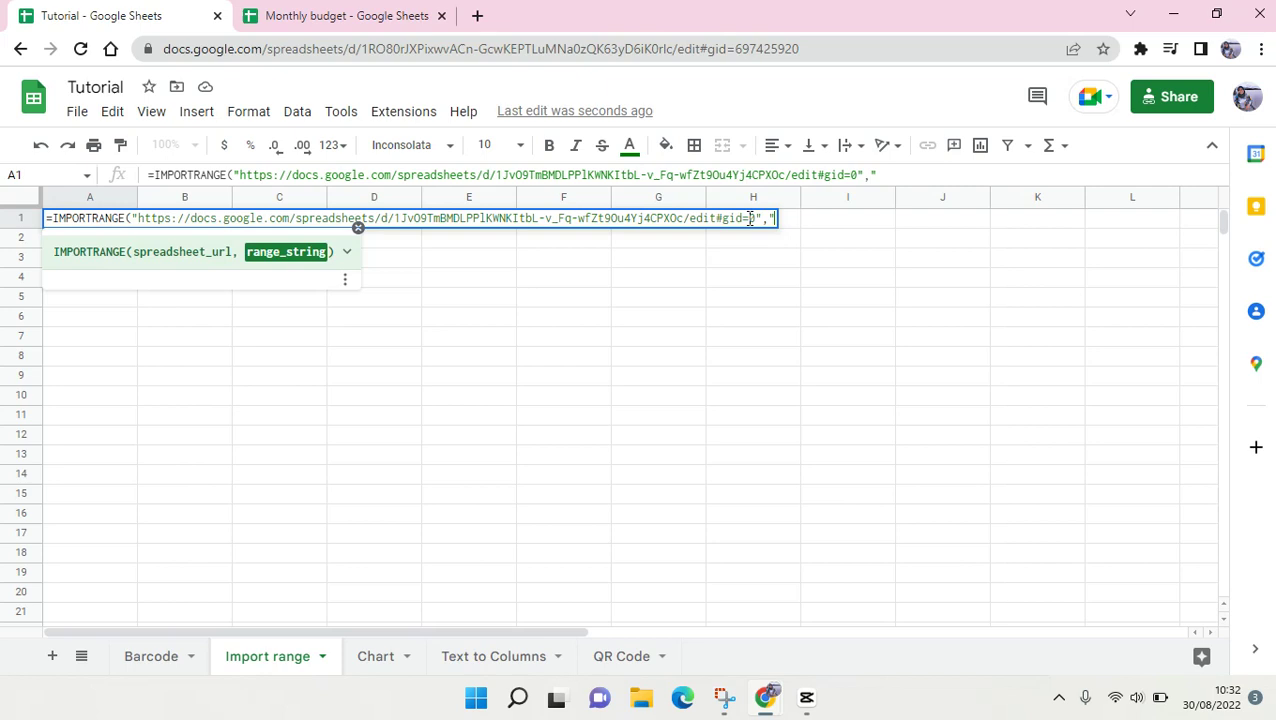
# In Monthly budget, open the Transactions sheet and select C5 holding the $1,000.00 rent
pyautogui.click(346, 12)
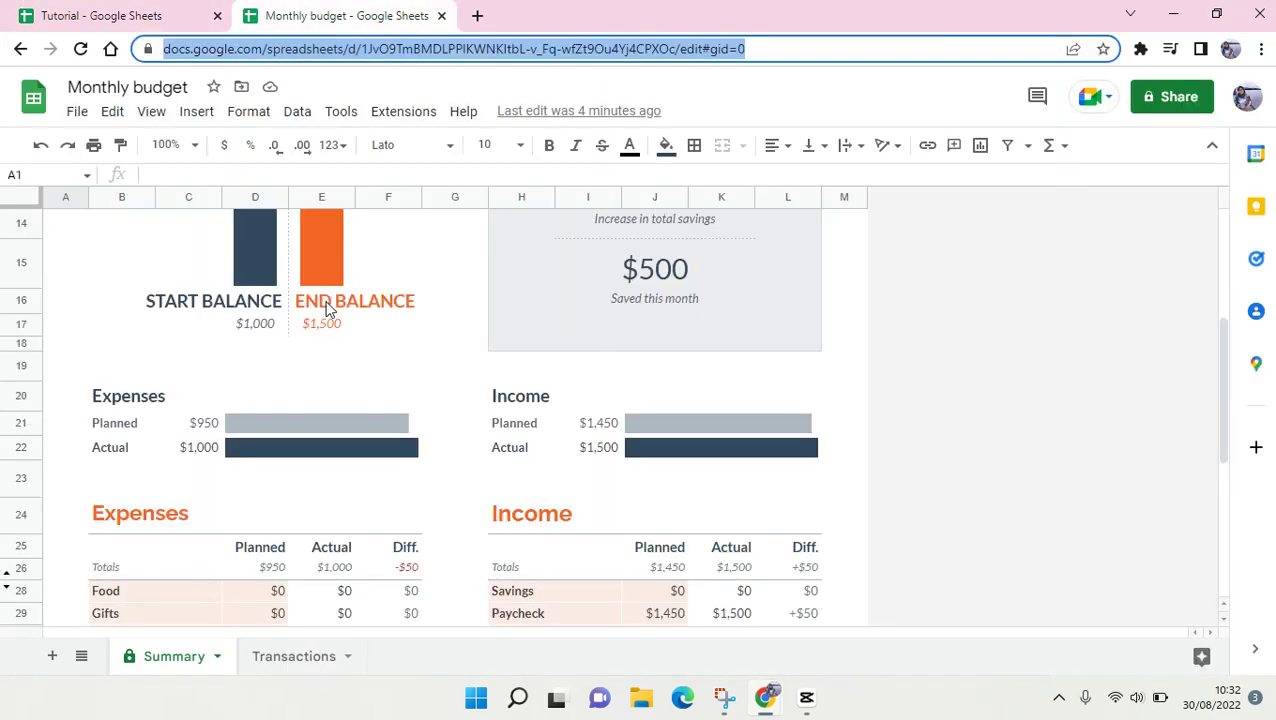
pyautogui.click(320, 668)
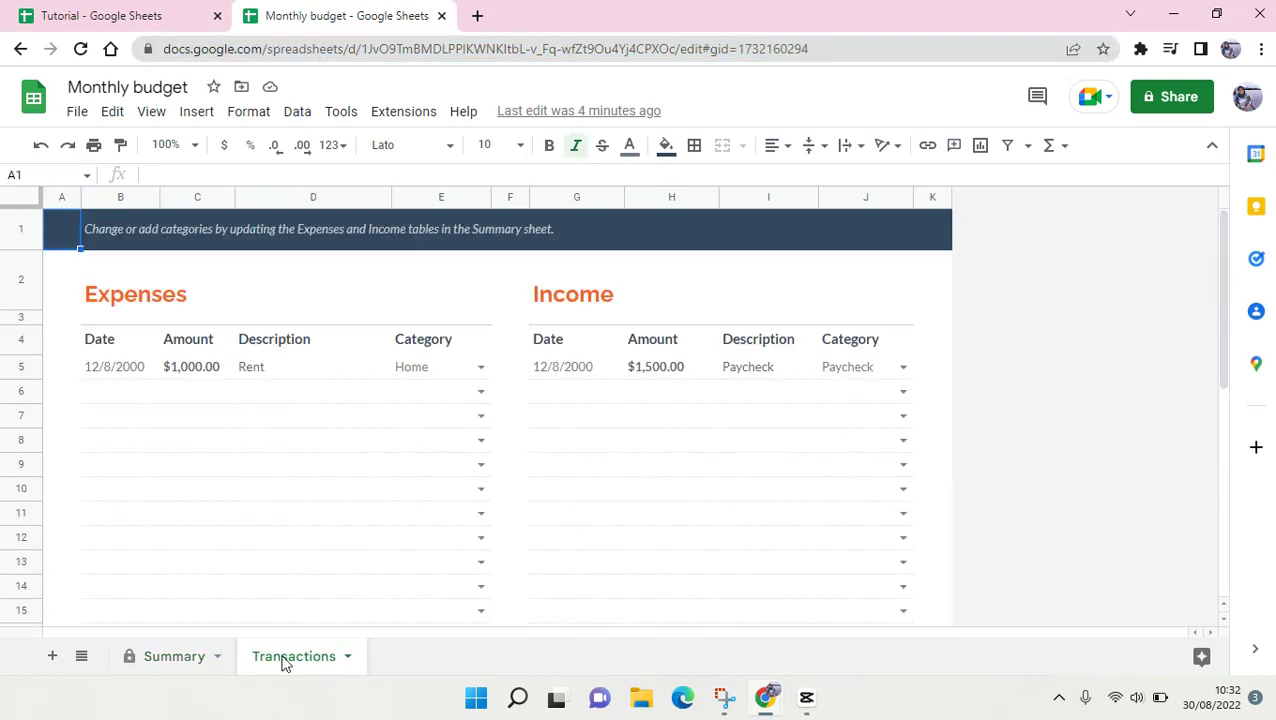
pyautogui.doubleClick(289, 660)
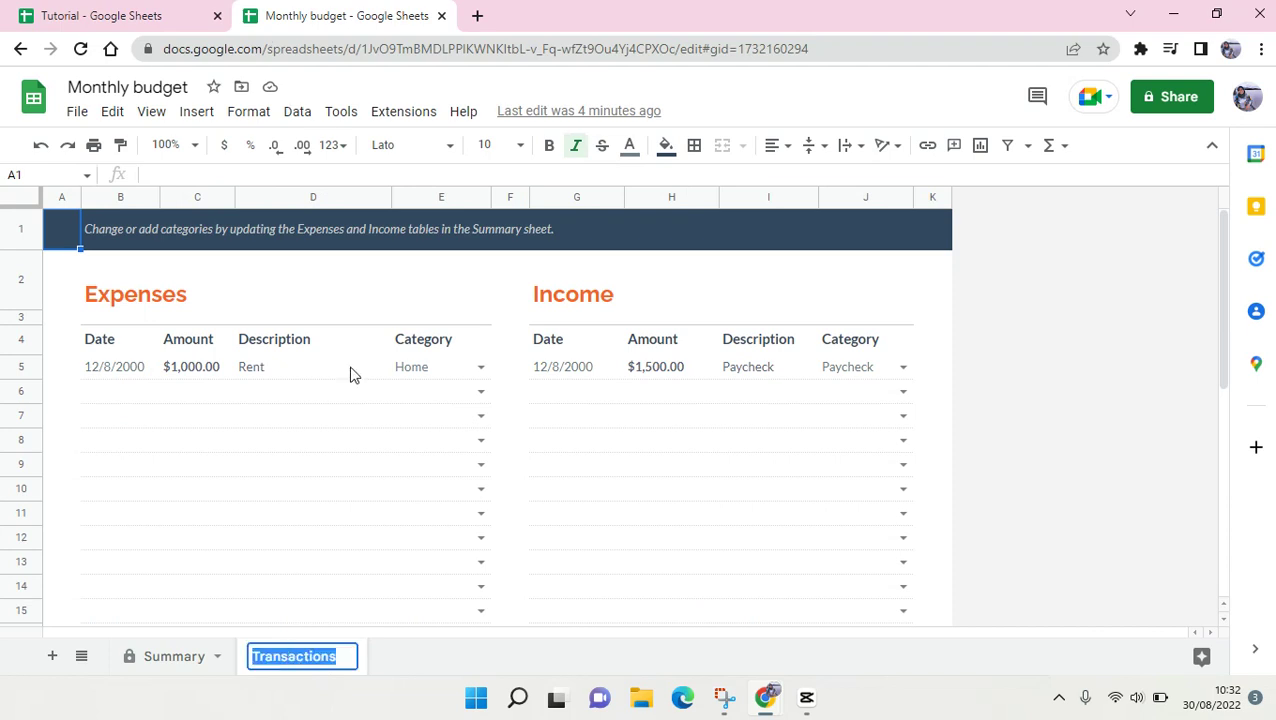
pyautogui.click(195, 363)
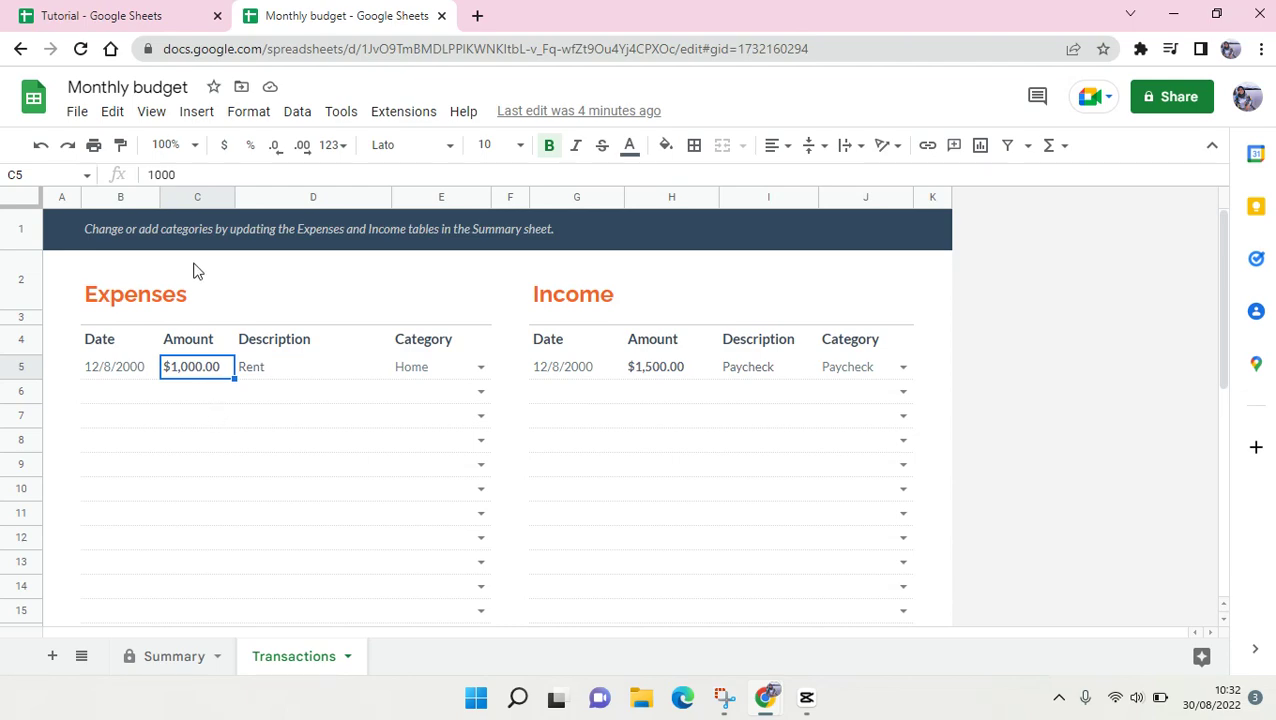
# Finish the formula with "Transactions!C5", allow access, and confirm A1 shows $1,000.00
pyautogui.click(150, 14)
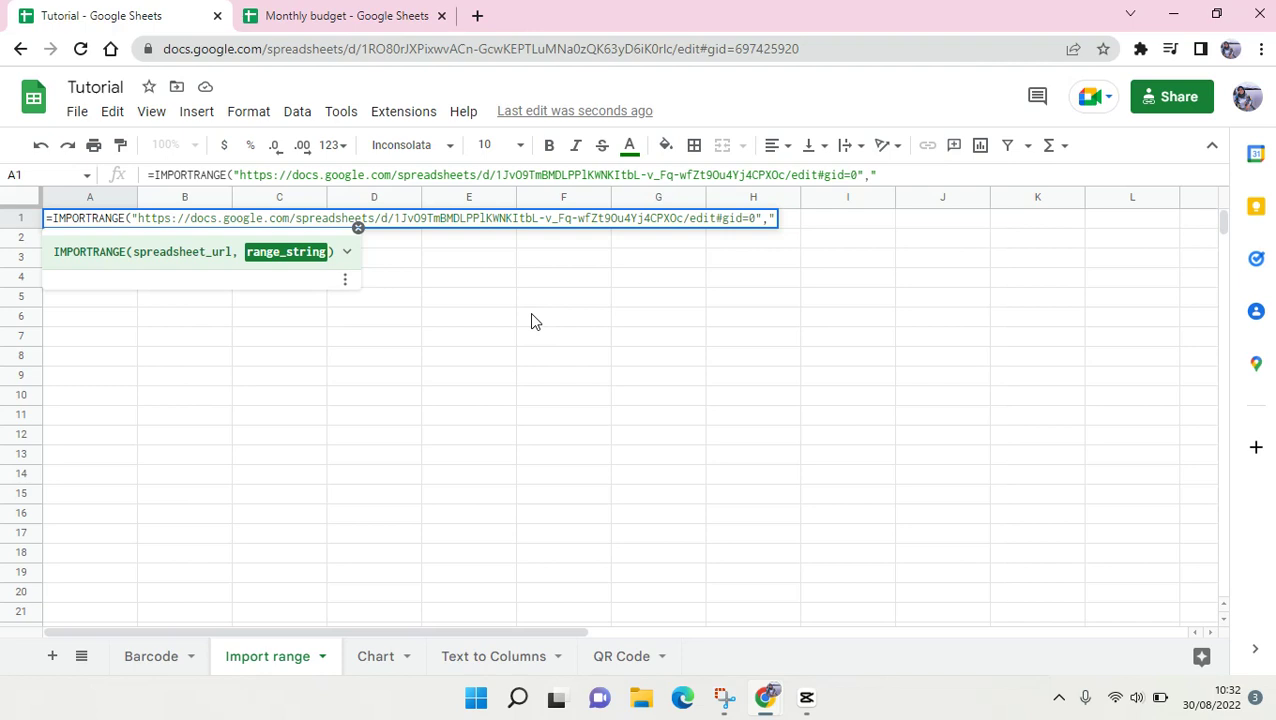
pyautogui.write('Transactions')
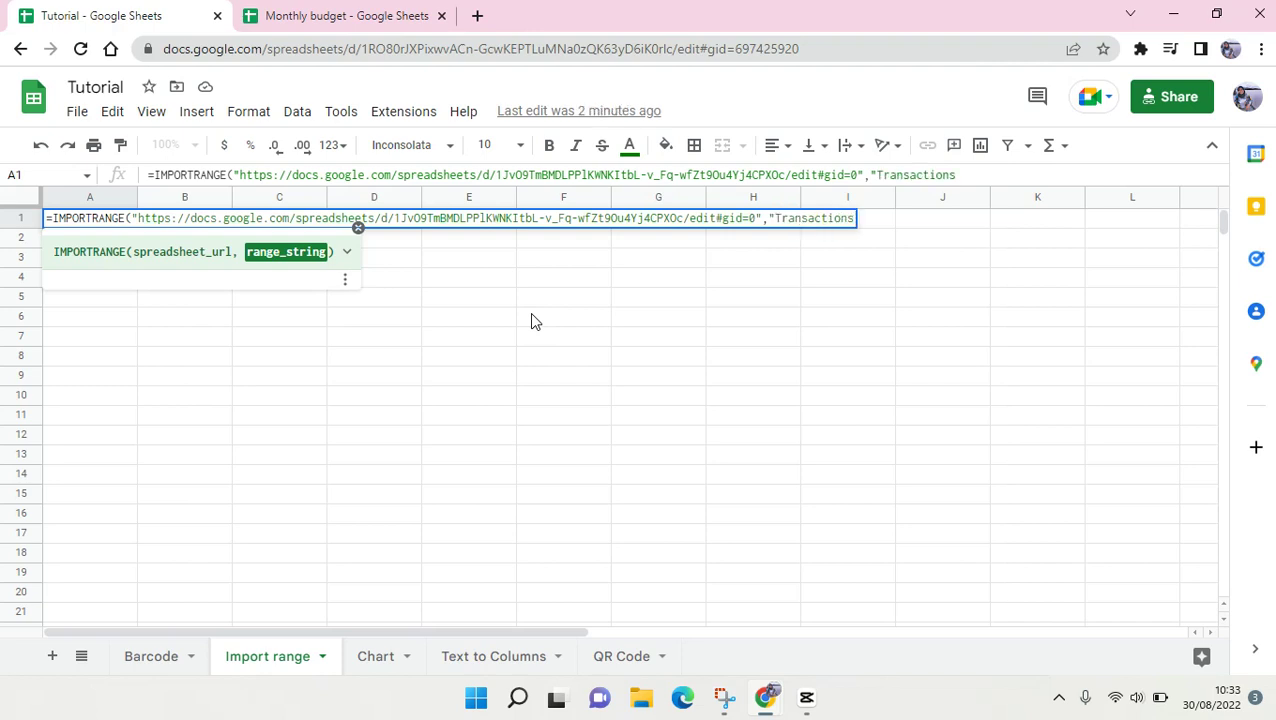
pyautogui.write('!C')
pyautogui.write('5')
pyautogui.write('"')
pyautogui.write(')')
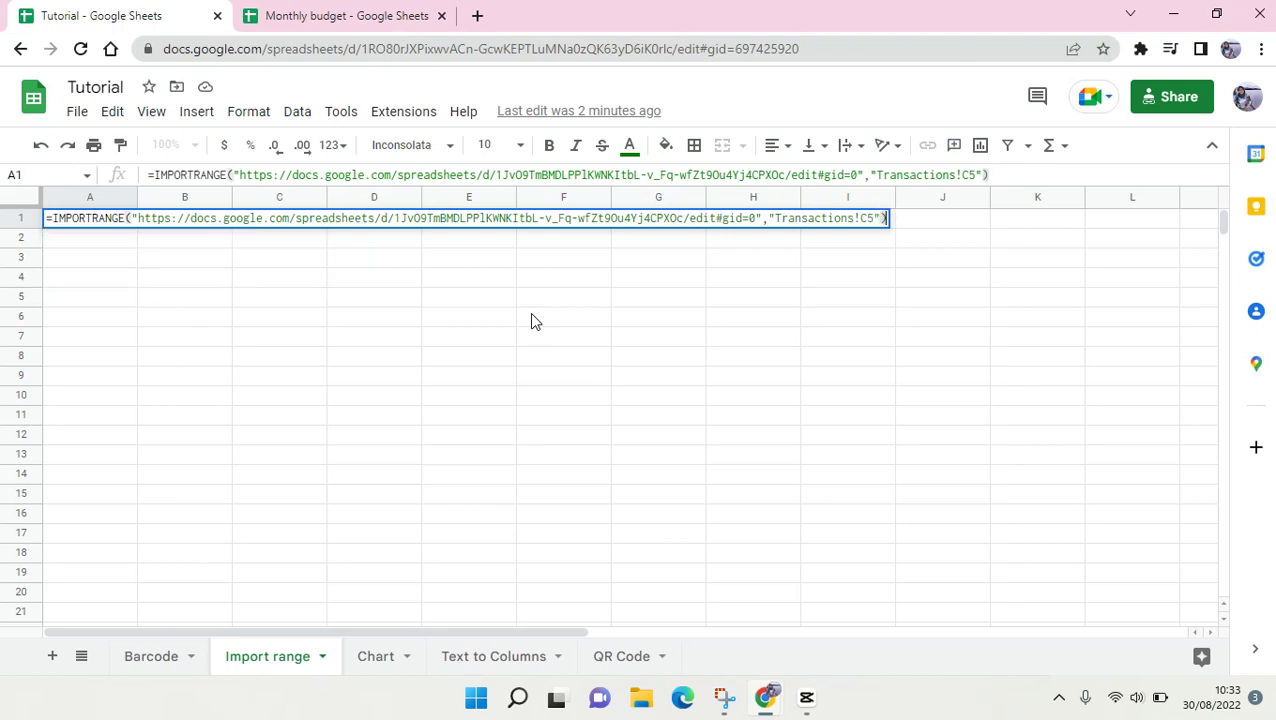
pyautogui.press('Return')
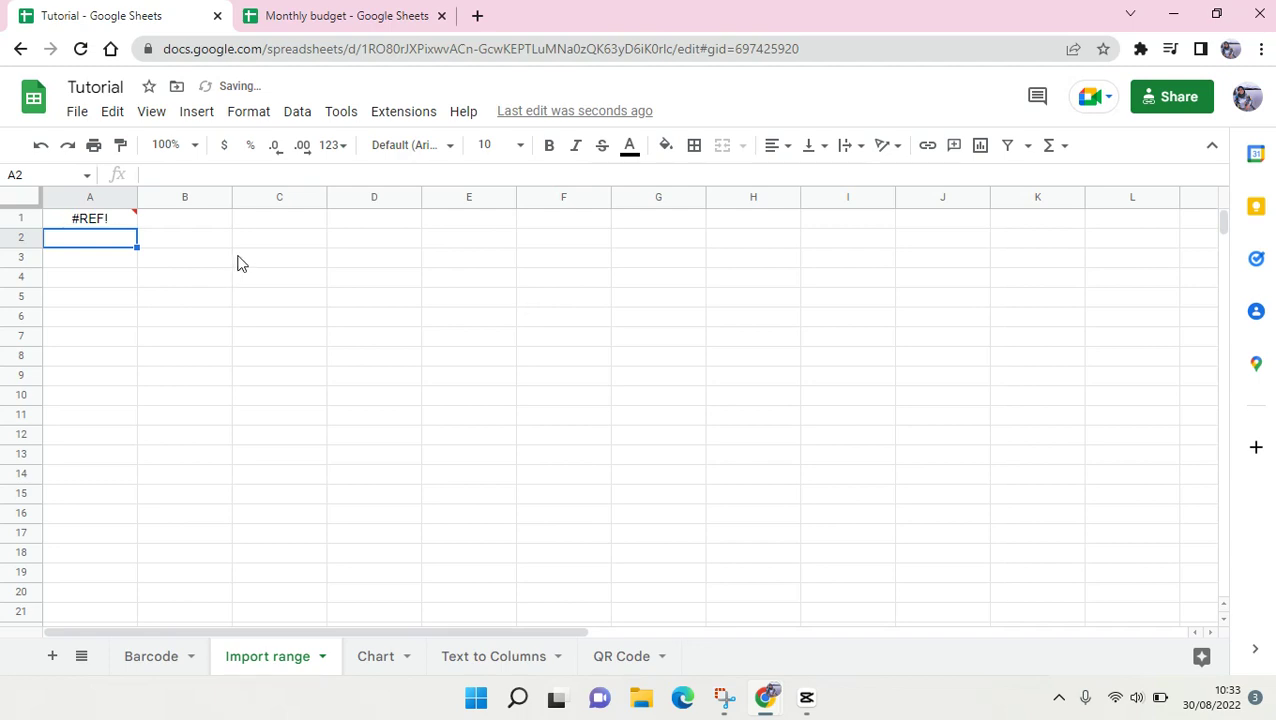
pyautogui.moveTo(89, 218)
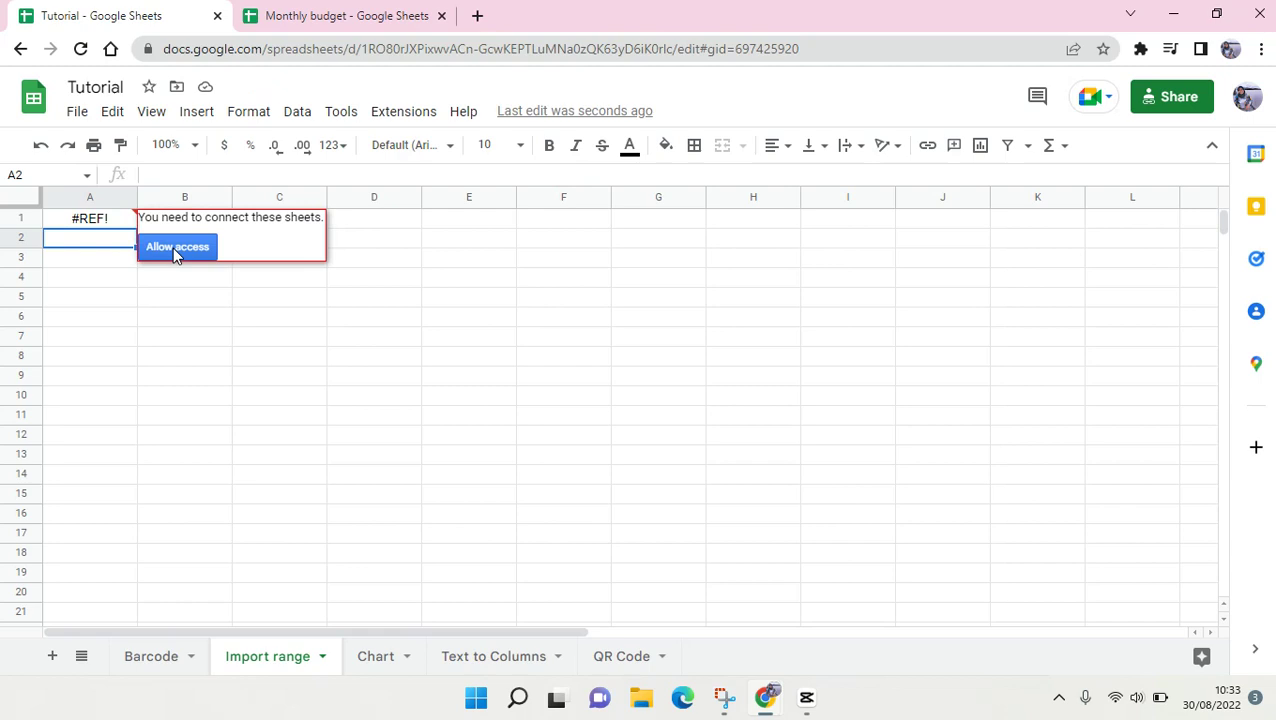
pyautogui.click(176, 252)
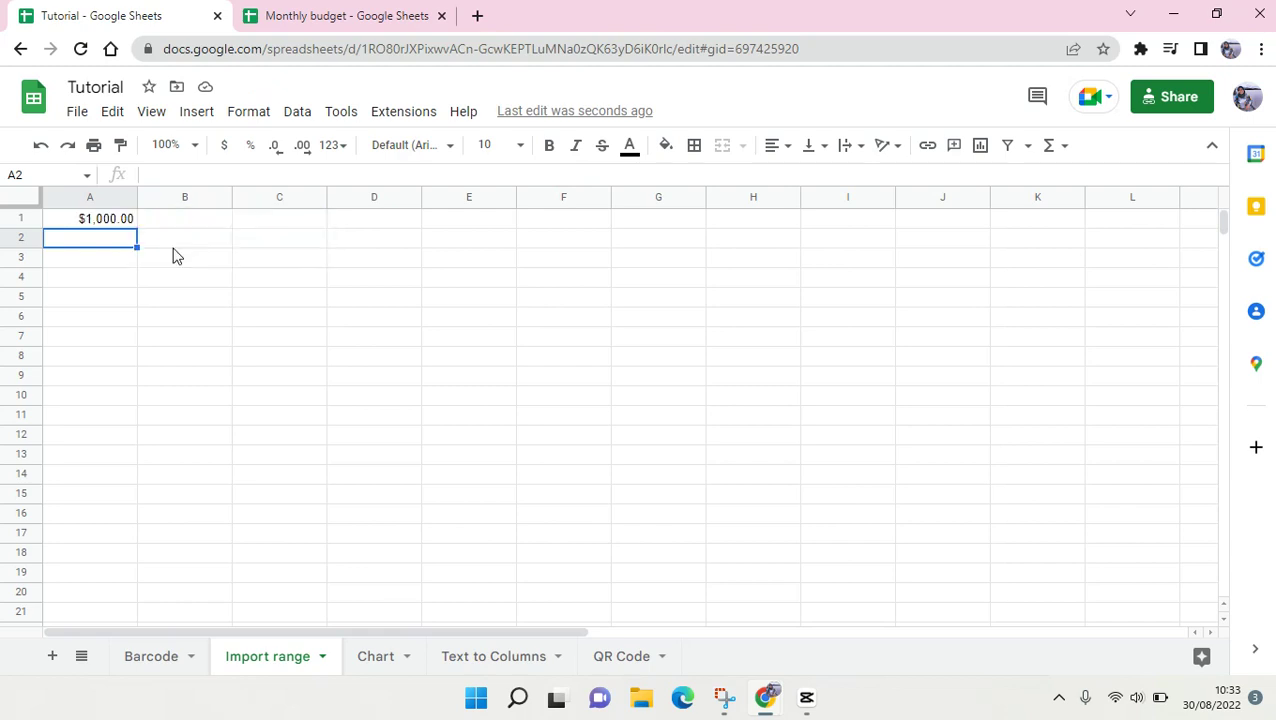
pyautogui.click(128, 218)
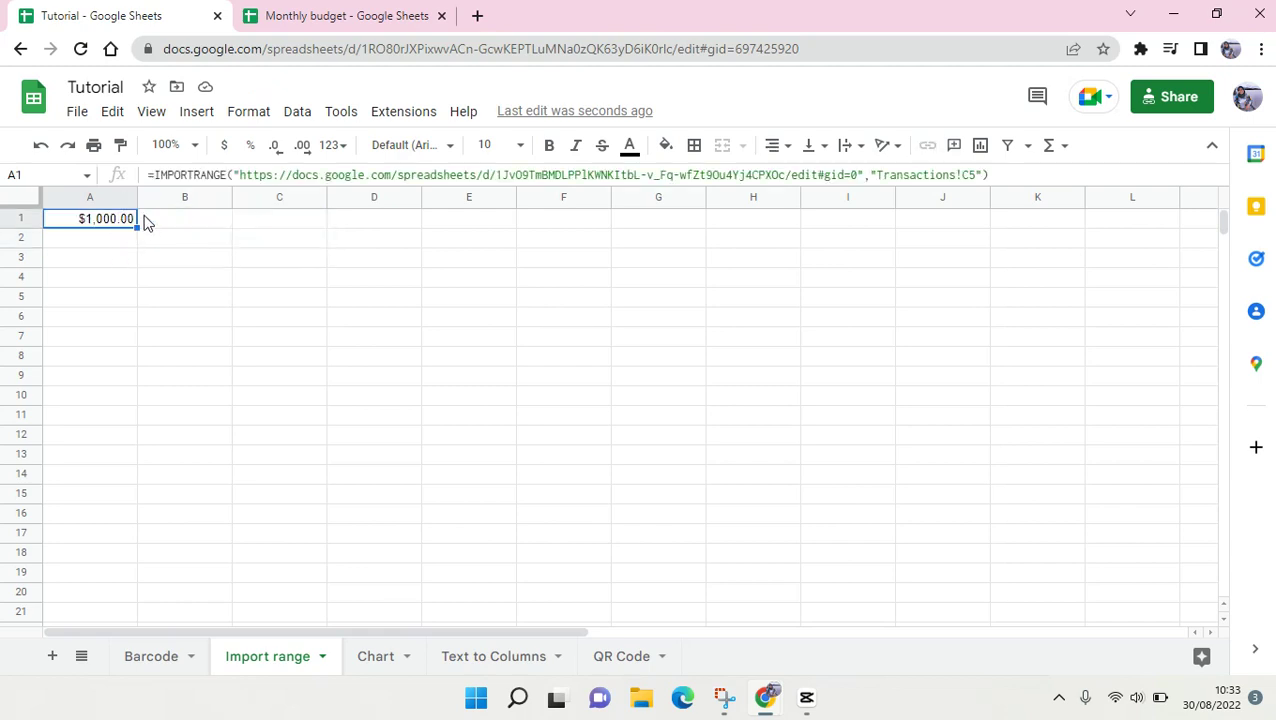
# Insert a blank row above row 5 in Transactions, moving the $1,000.00 rent to C6
pyautogui.click(337, 7)
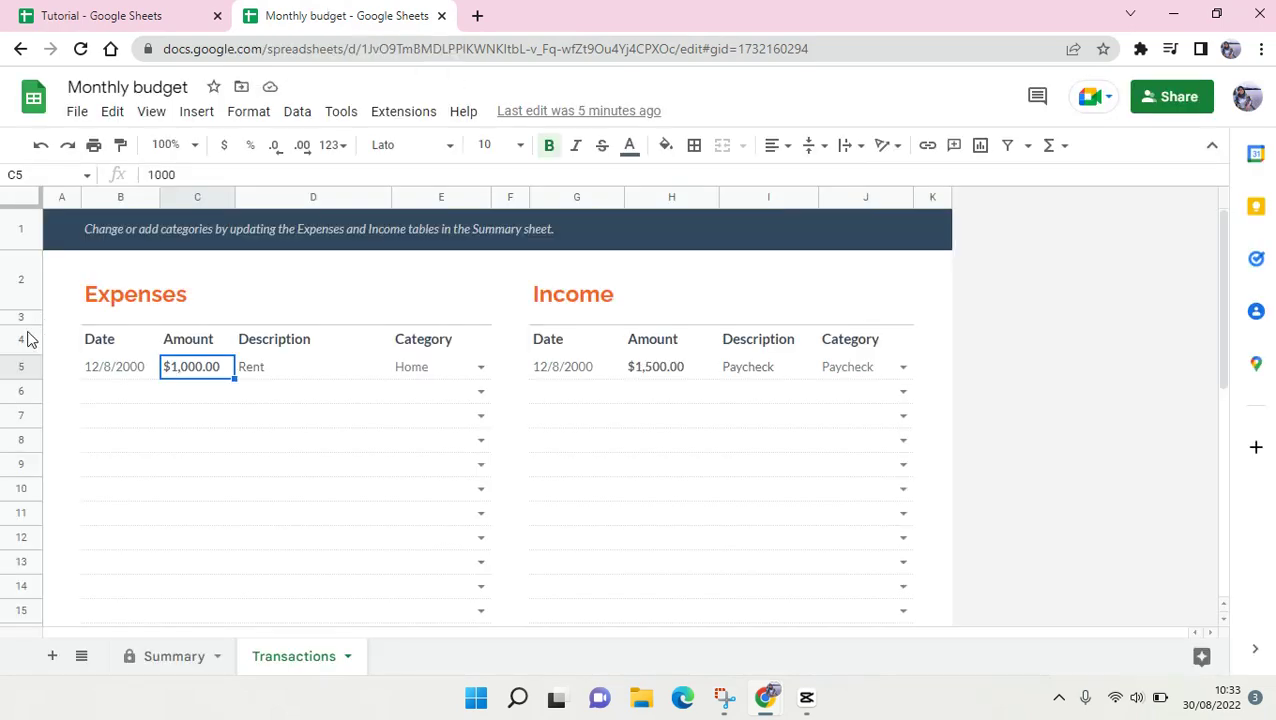
pyautogui.click(15, 375)
pyautogui.rightClick(15, 375)
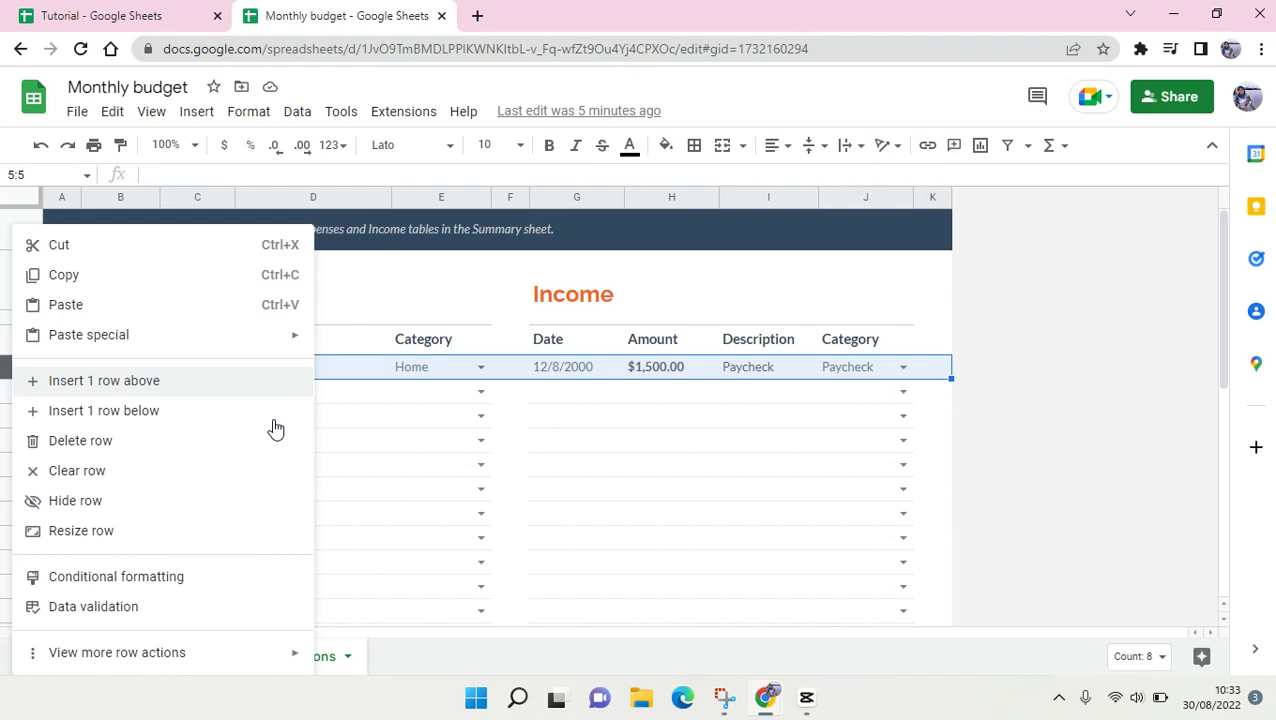
pyautogui.click(219, 390)
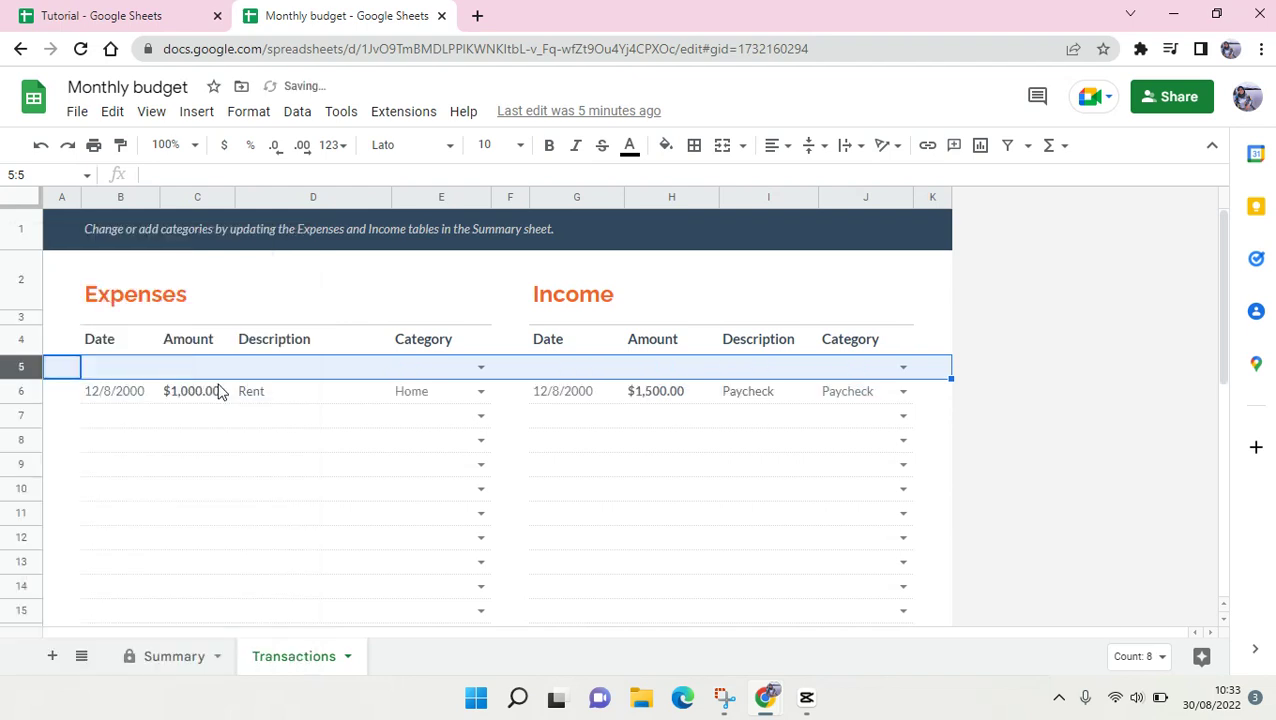
pyautogui.click(210, 377)
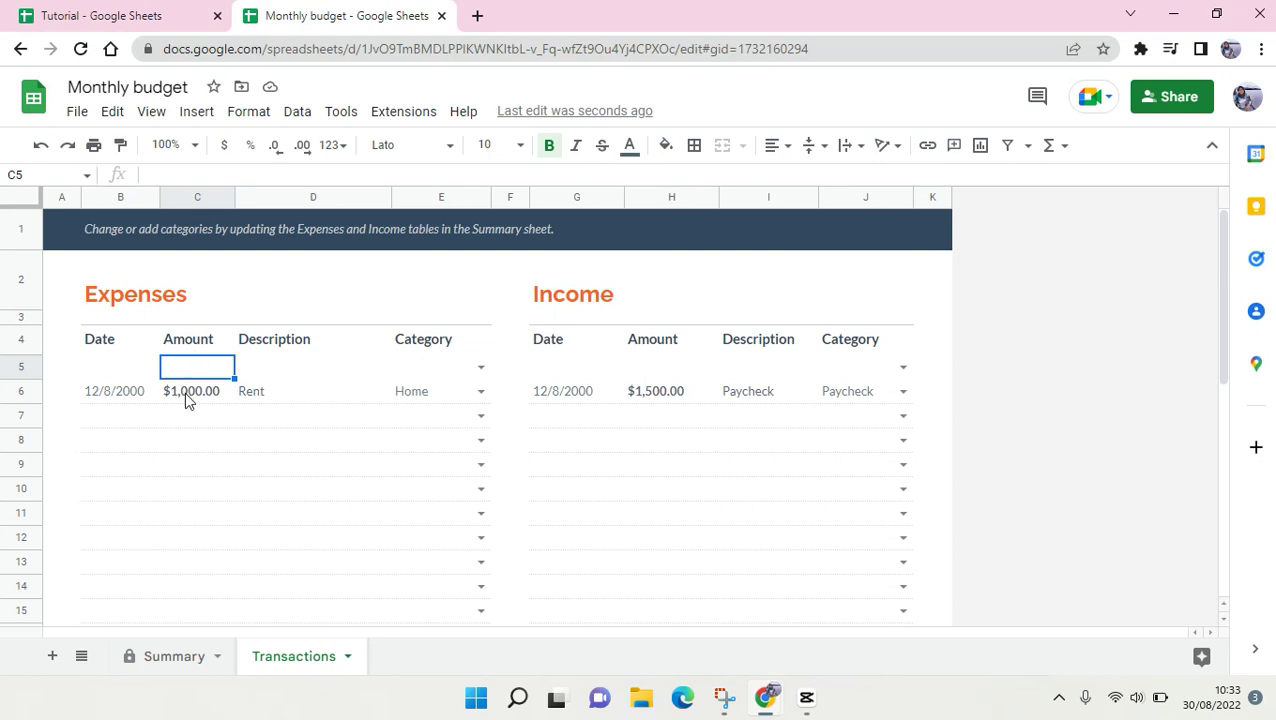
pyautogui.click(186, 398)
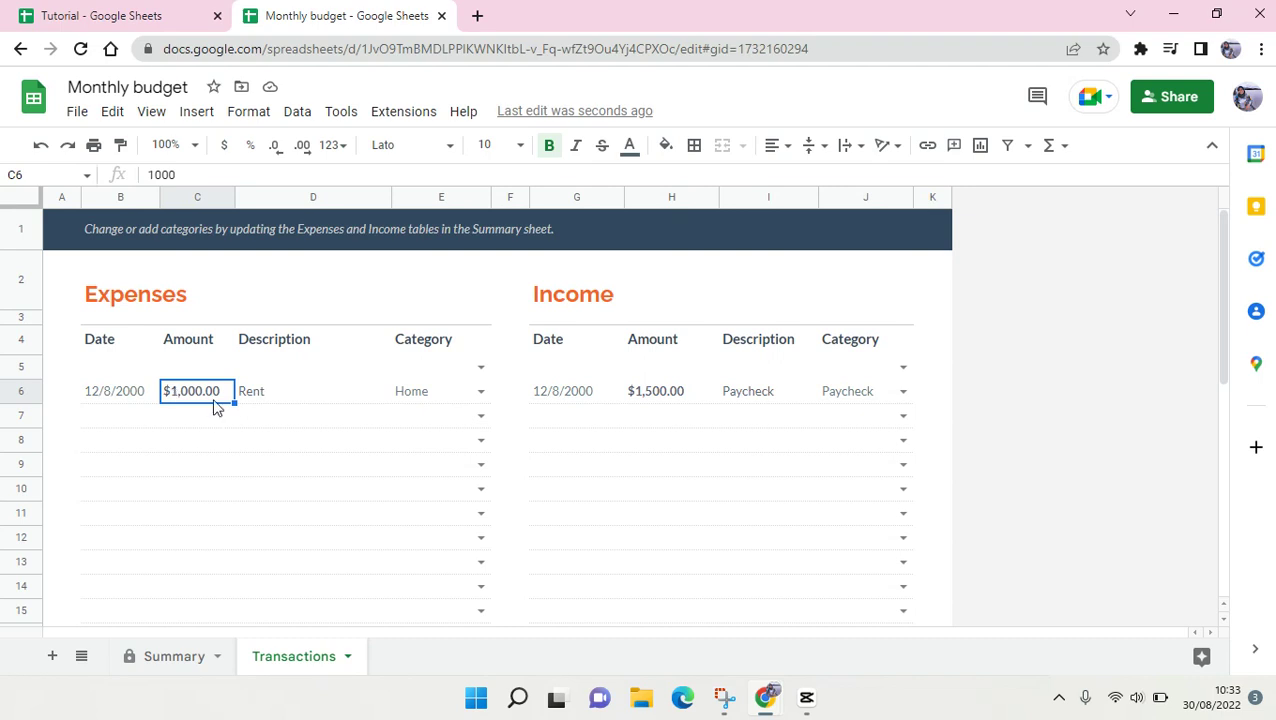
# Name cell C6 as the range RentExpenses, fixing the typed name before saving
pyautogui.rightClick(207, 399)
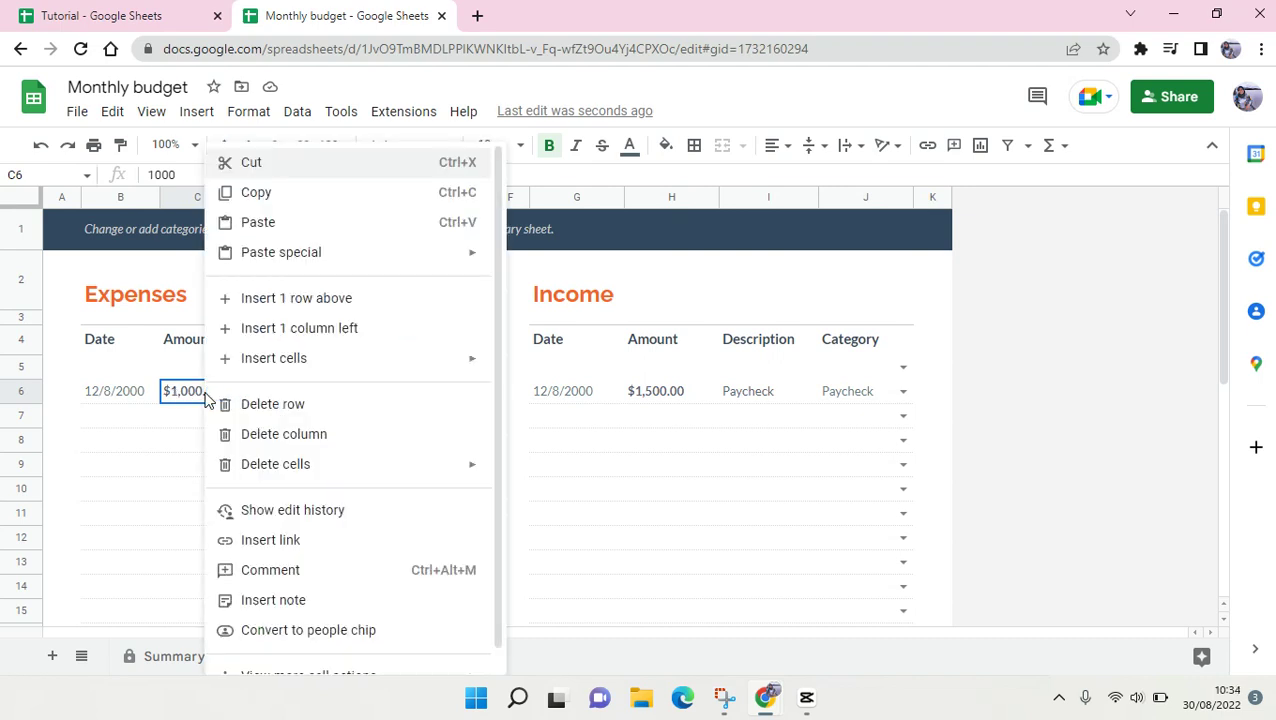
pyautogui.scroll(-1, 244, 402)
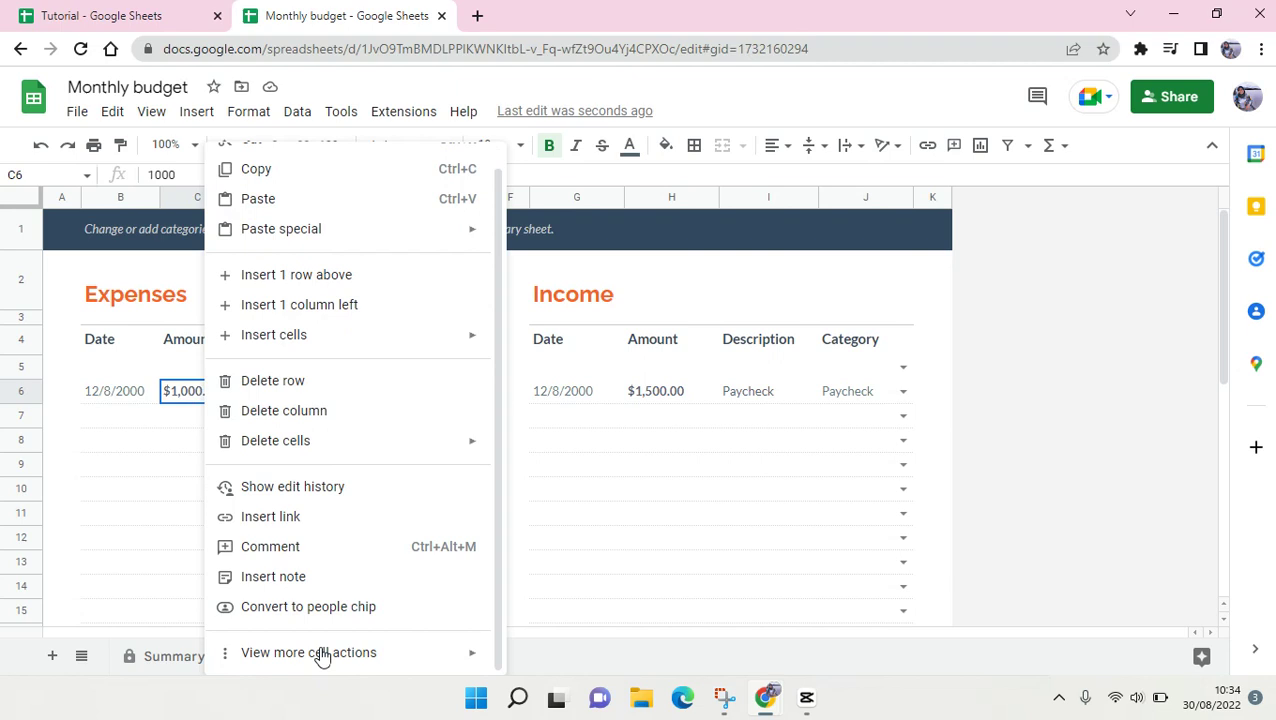
pyautogui.moveTo(309, 652)
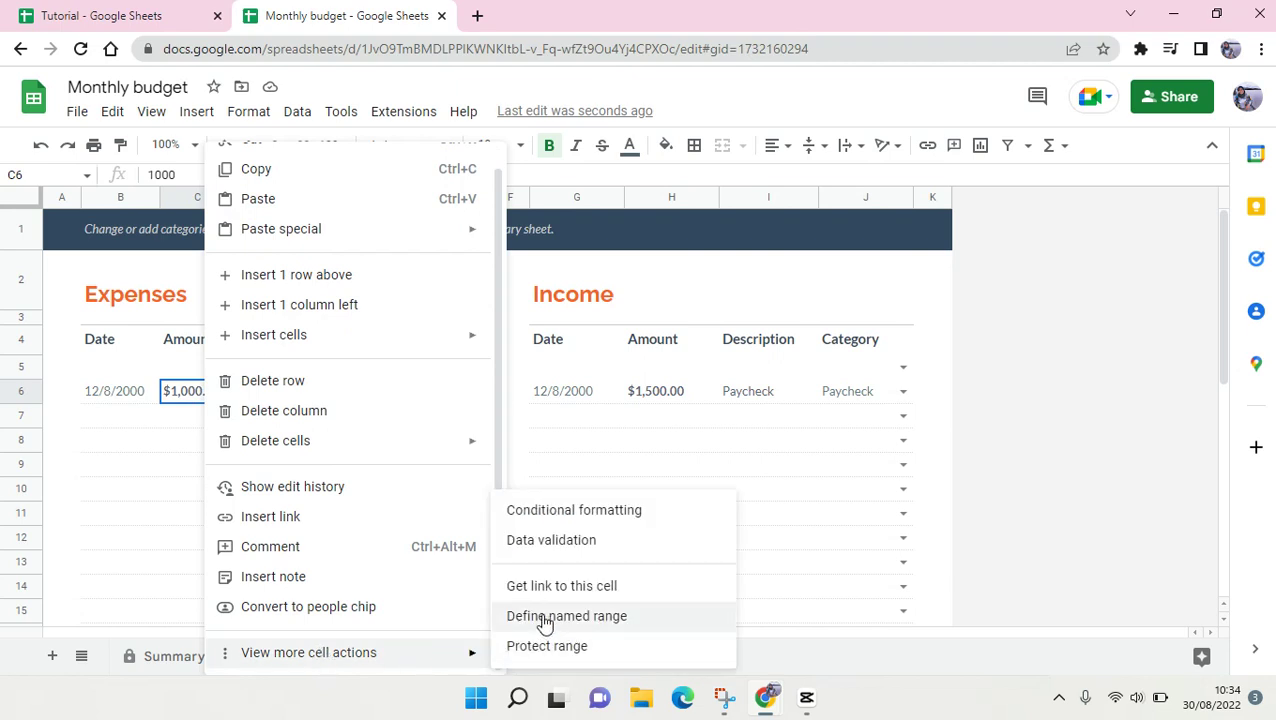
pyautogui.click(545, 617)
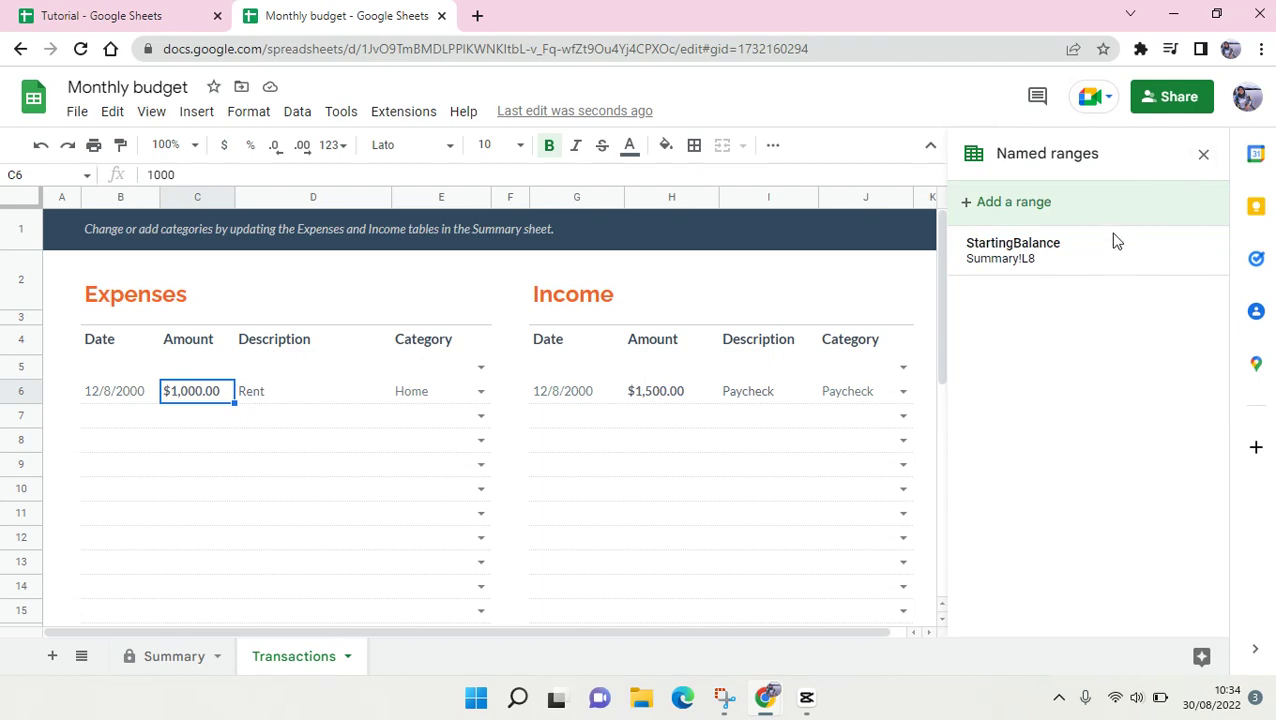
pyautogui.click(1006, 206)
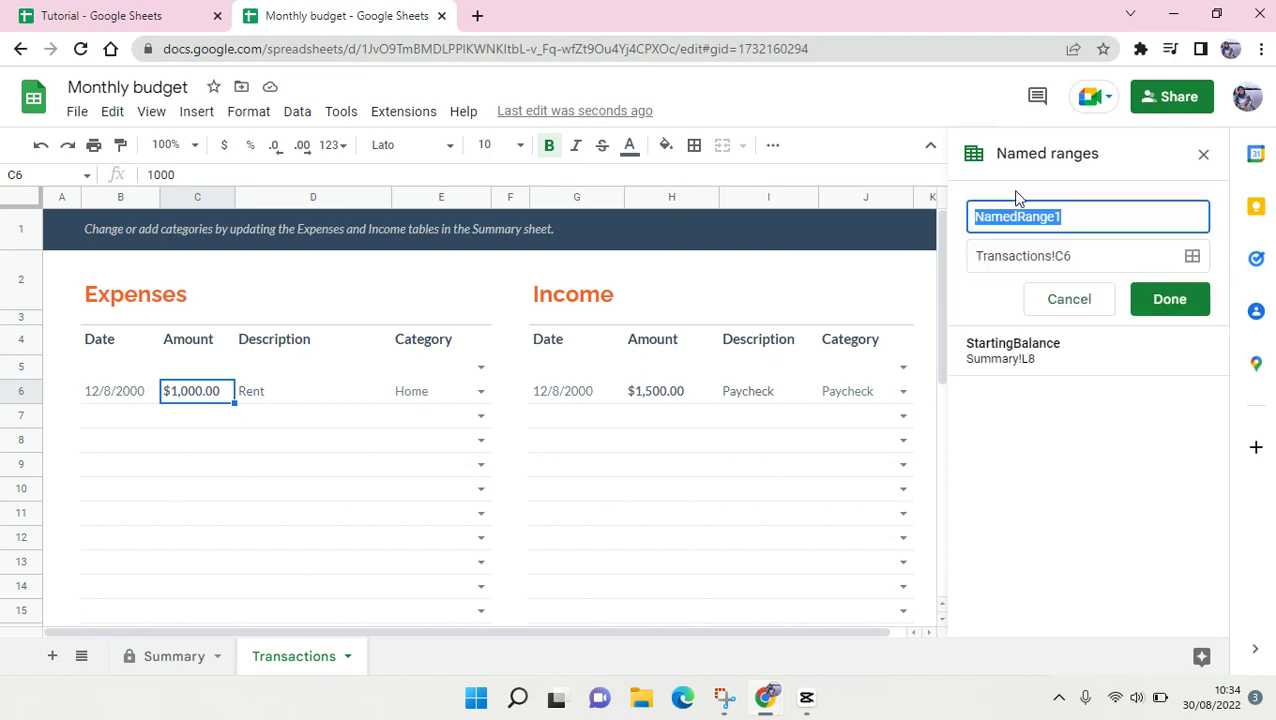
pyautogui.write('rEN')
pyautogui.write('Rent')
pyautogui.write('E')
pyautogui.write('xpen')
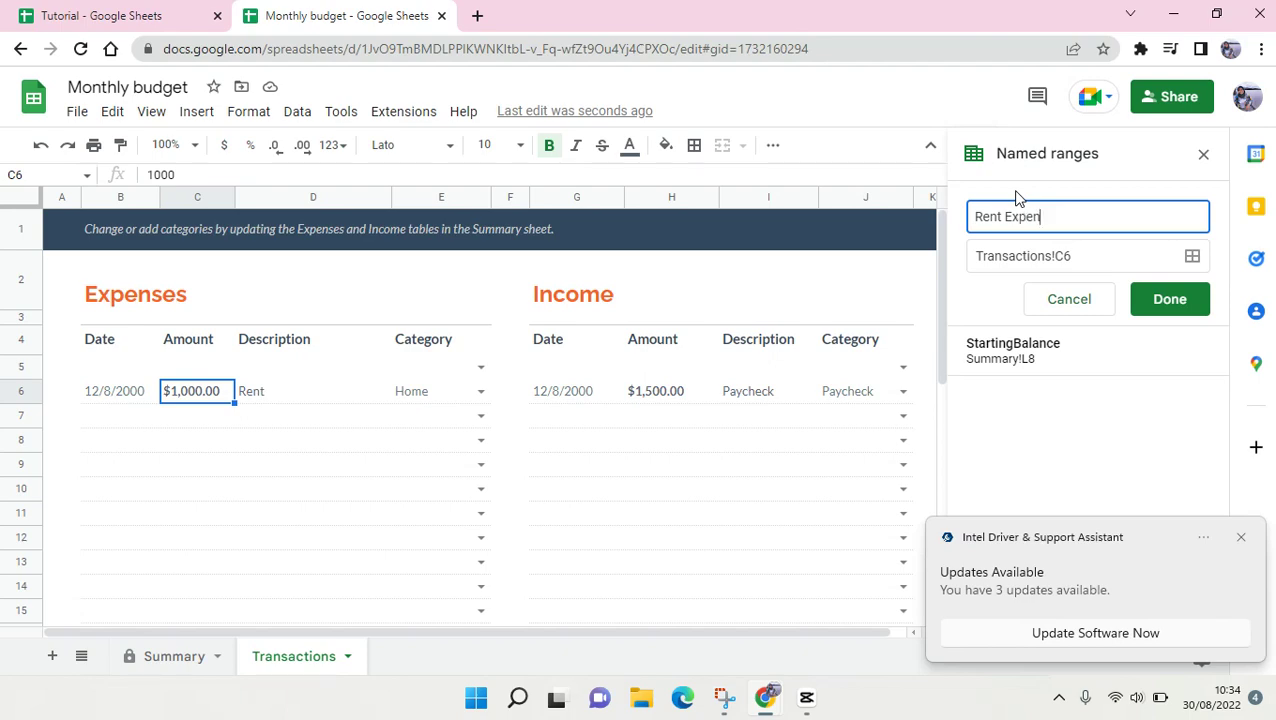
pyautogui.write('ses')
pyautogui.click(1155, 320)
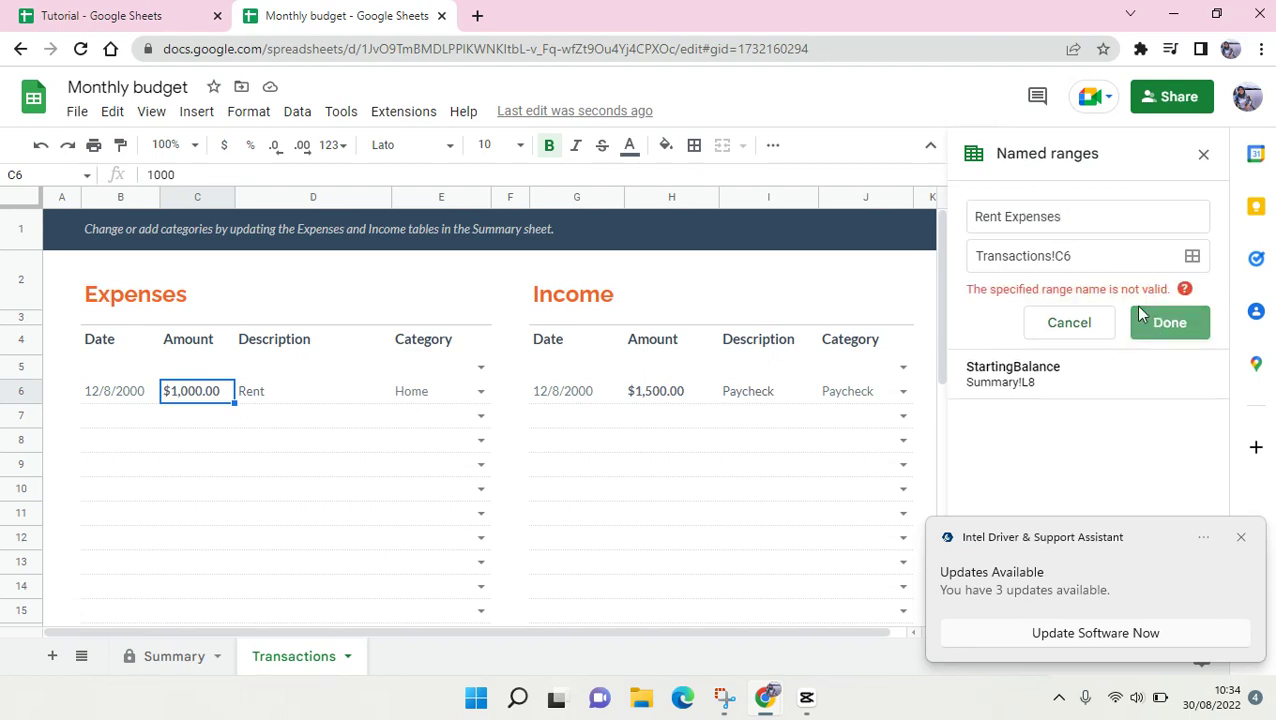
pyautogui.click(1040, 222)
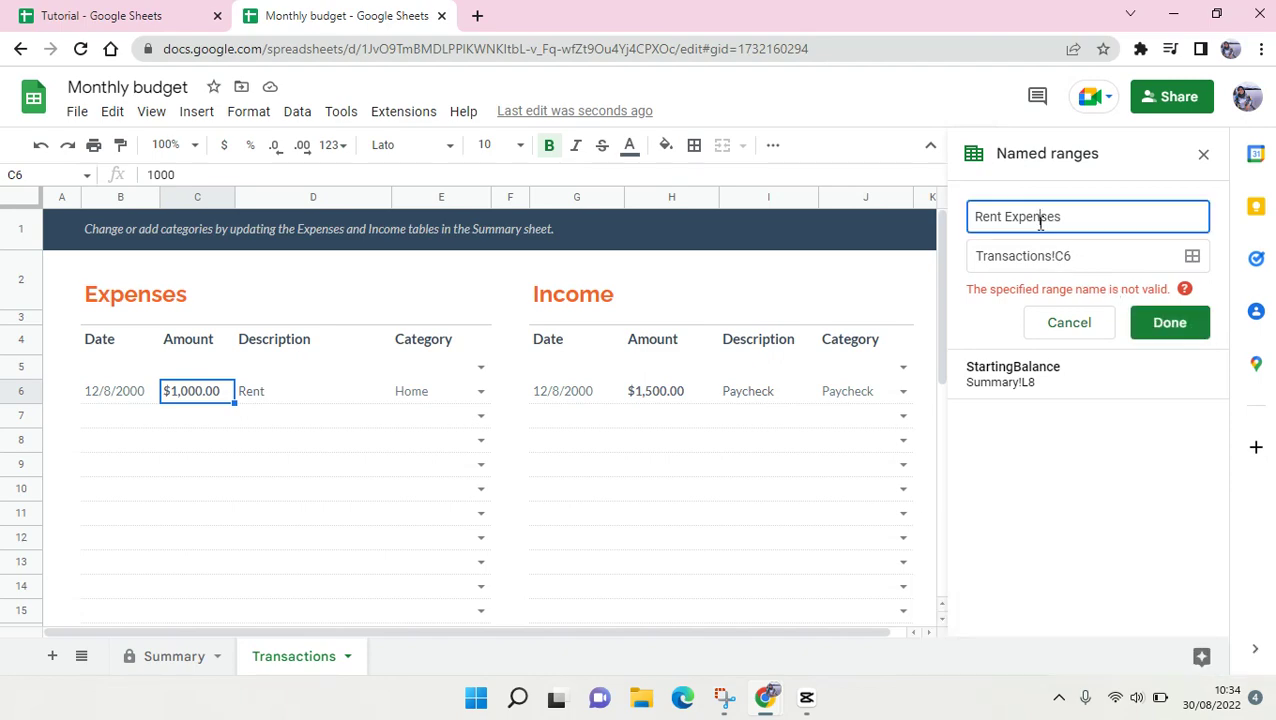
pyautogui.click(1006, 216)
pyautogui.press('BackSpace')
pyautogui.click(1150, 320)
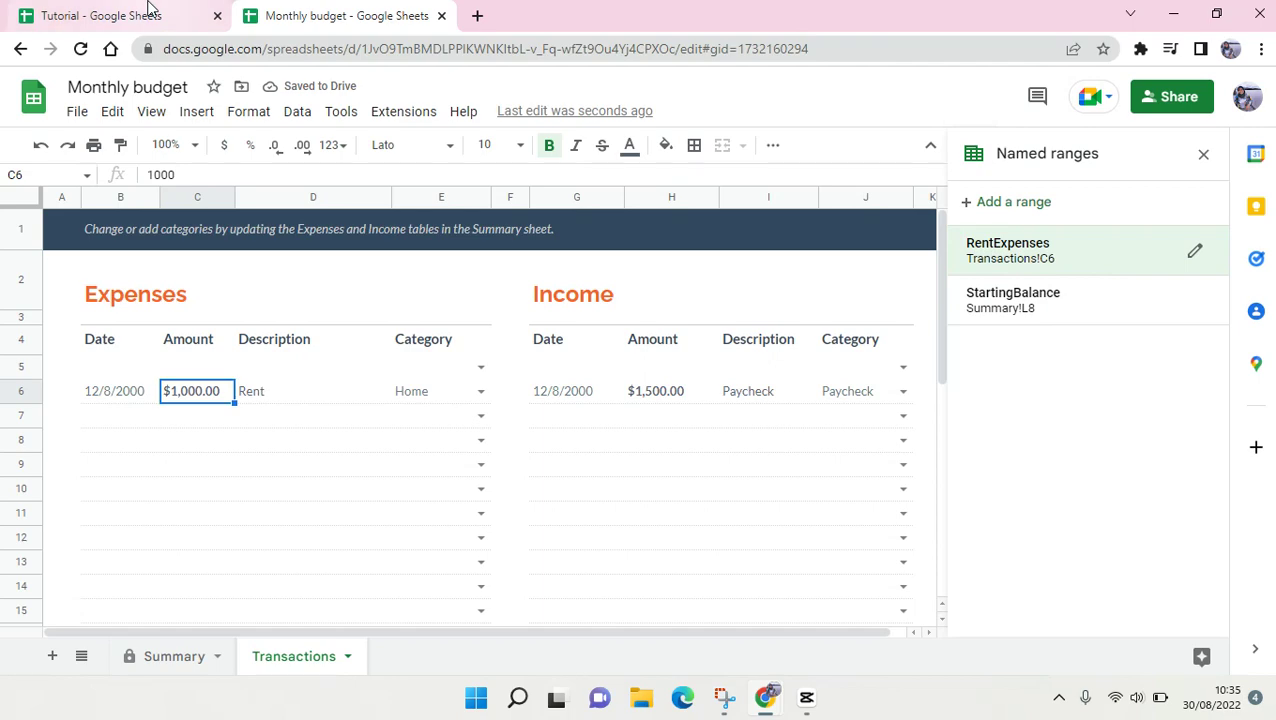
# Replace C5 with RentExpenses in Tutorial's IMPORTRANGE formula so A1 shows $1,000.00 again
pyautogui.hotkey('ctrl', 'shift', 'Tab')
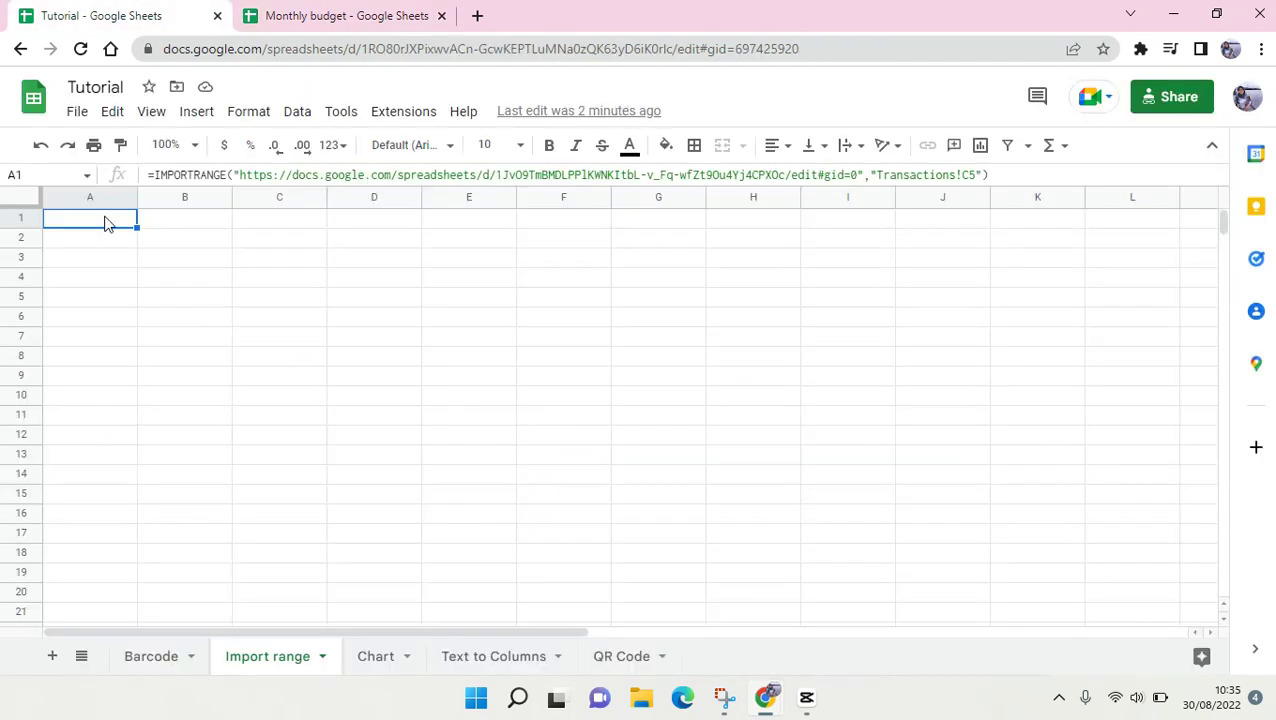
pyautogui.moveTo(960, 174); pyautogui.dragTo(977, 174)
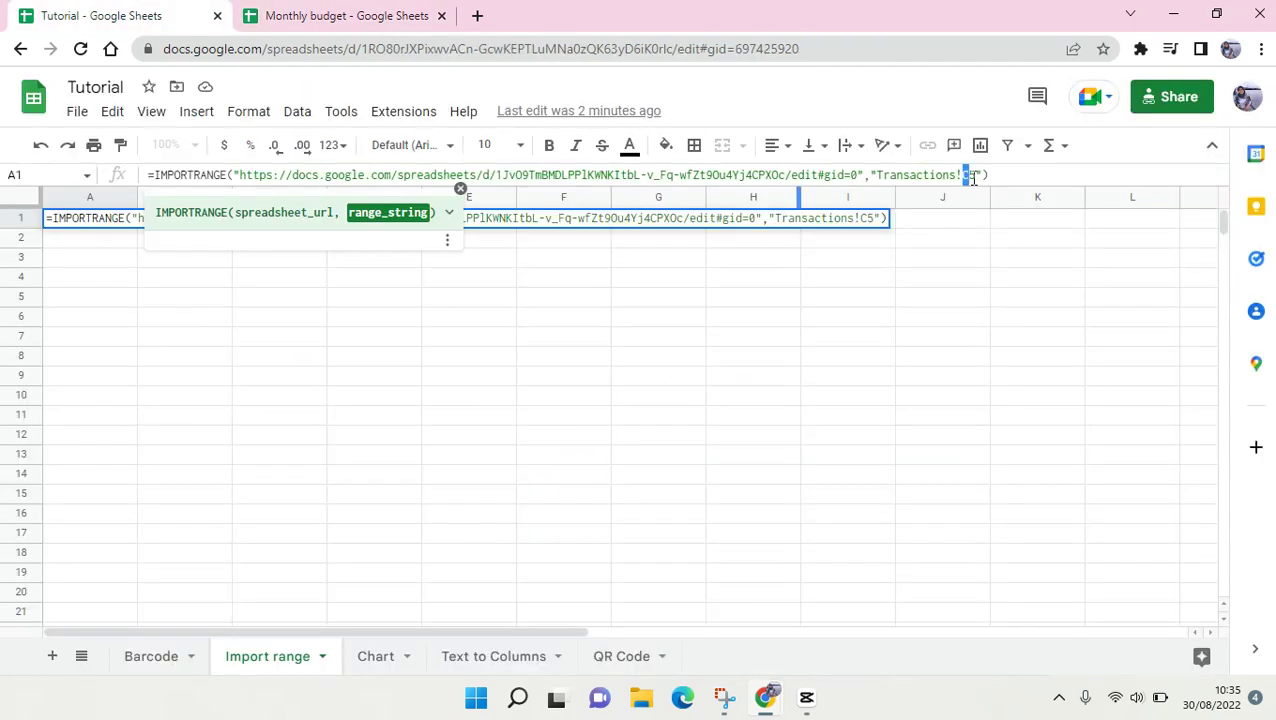
pyautogui.write('Ren')
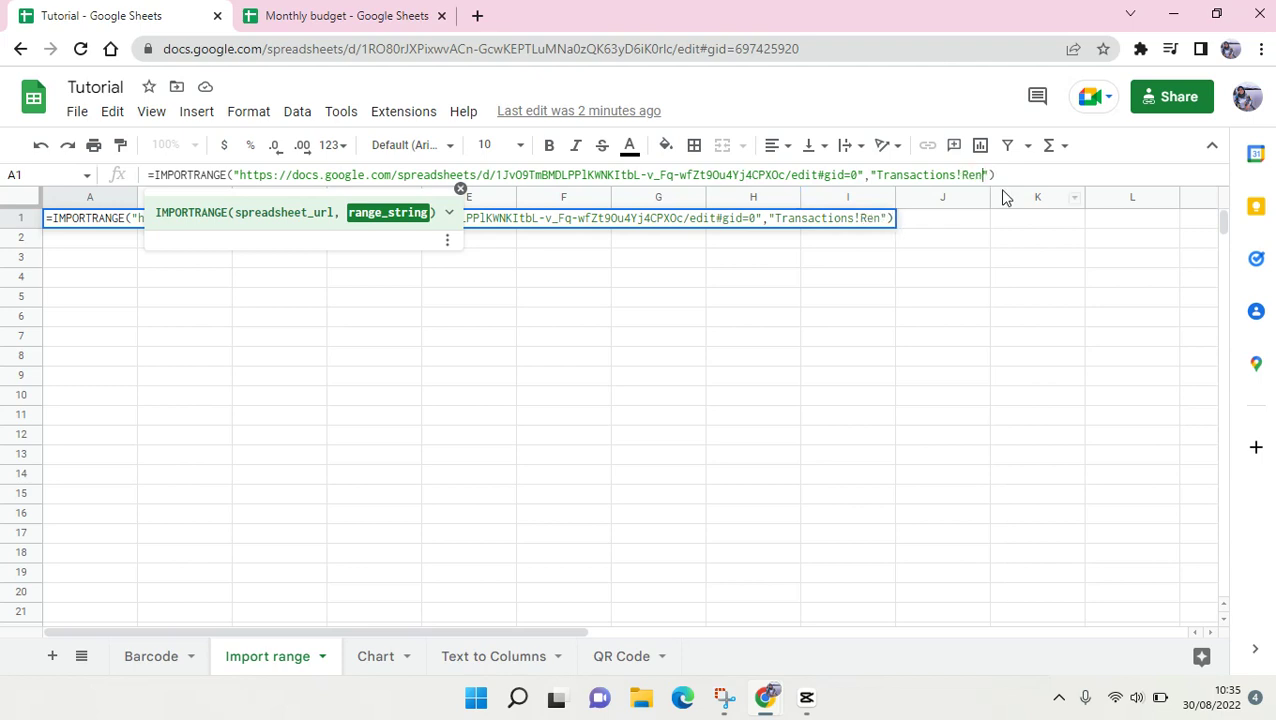
pyautogui.write('tExpen')
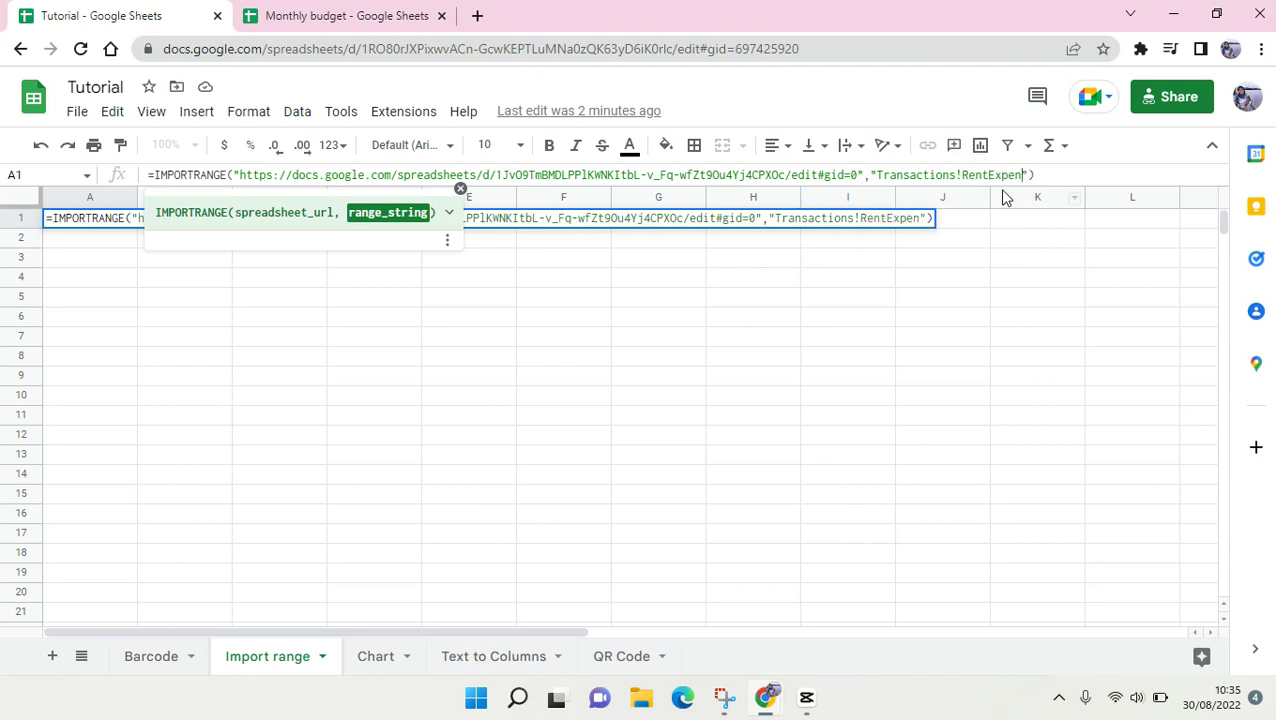
pyautogui.write('ses')
pyautogui.press('Return')
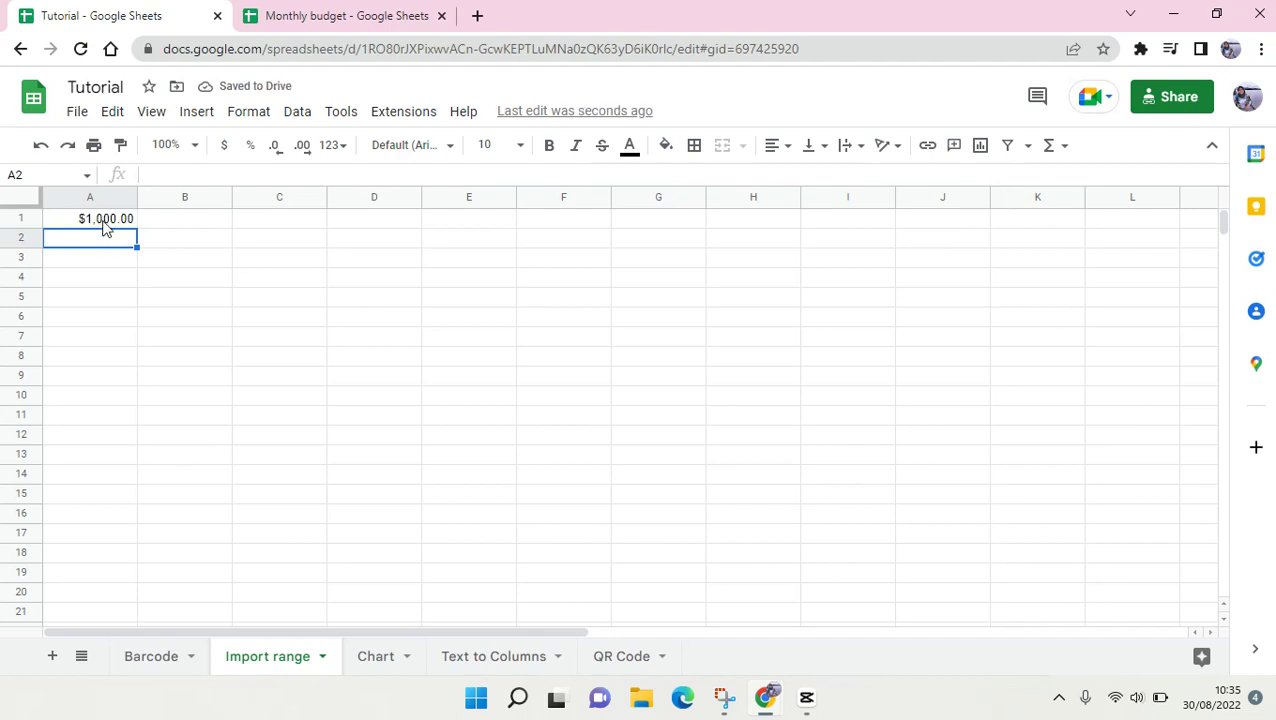
pyautogui.click(98, 220)
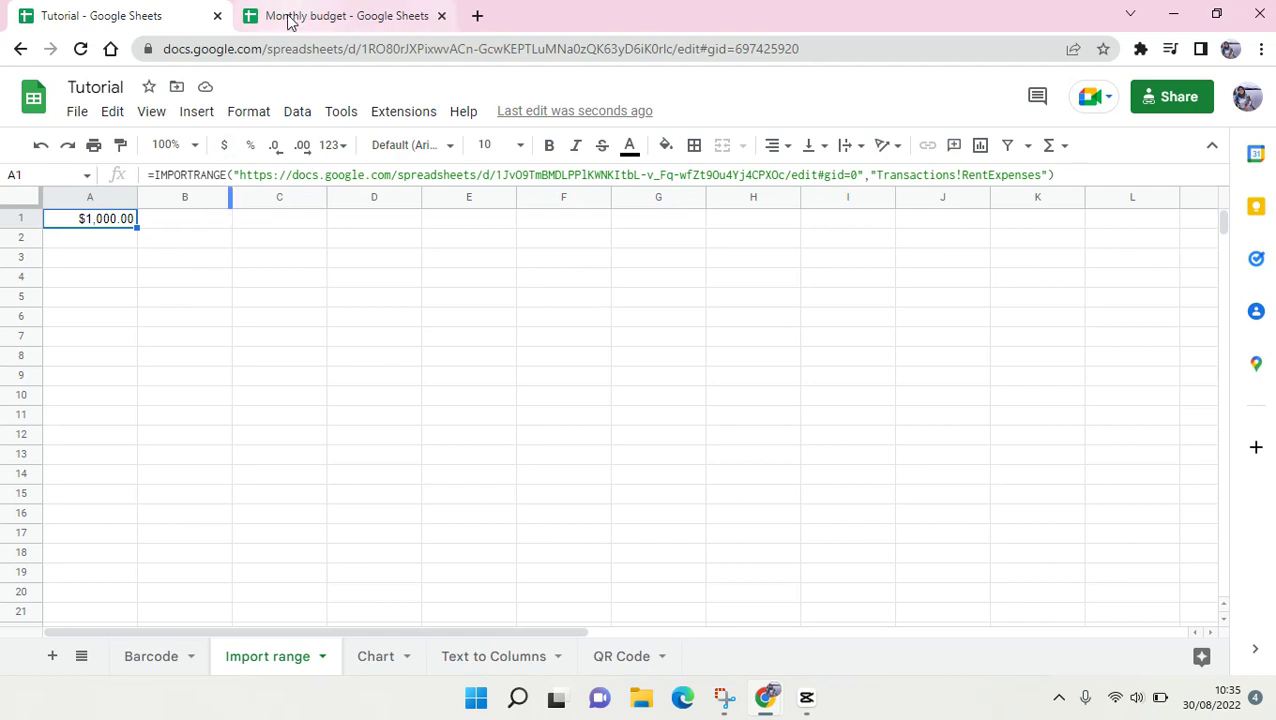
pyautogui.click(288, 17)
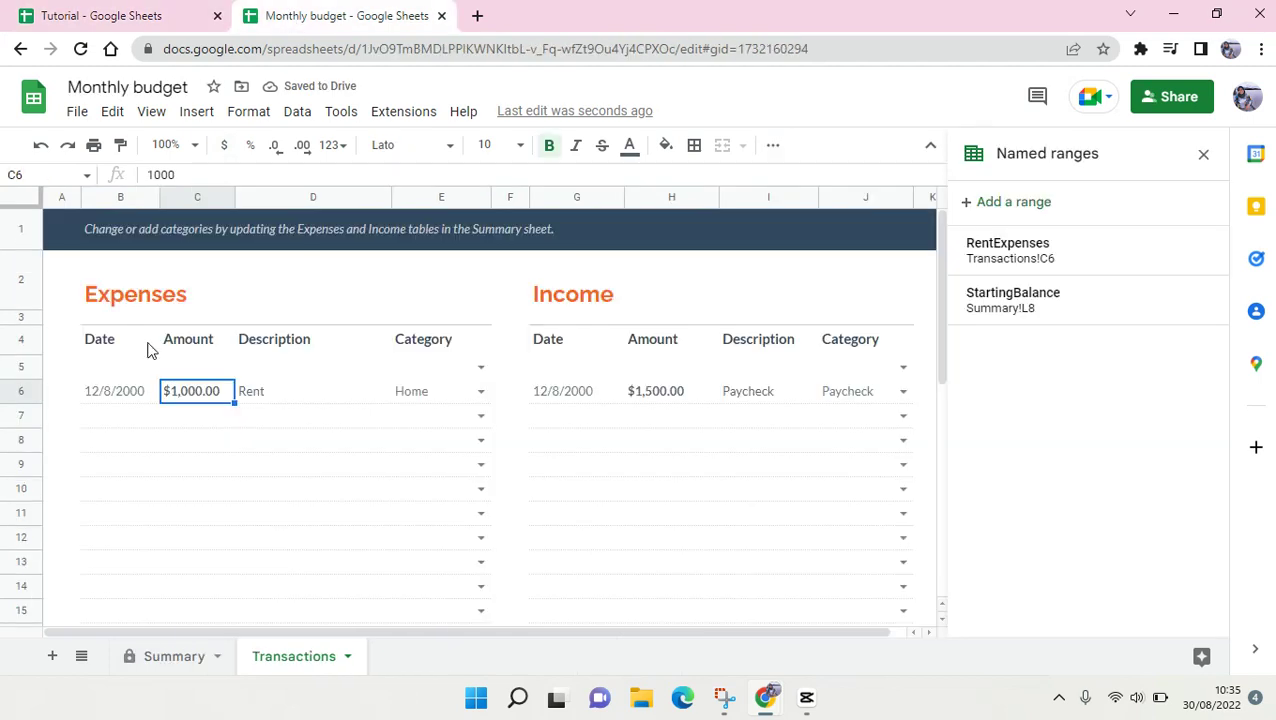
# Select RentExpenses in the Named ranges panel, then return to the Tutorial spreadsheet
pyautogui.click(85, 8)
pyautogui.hotkey('ctrl', 'Tab')
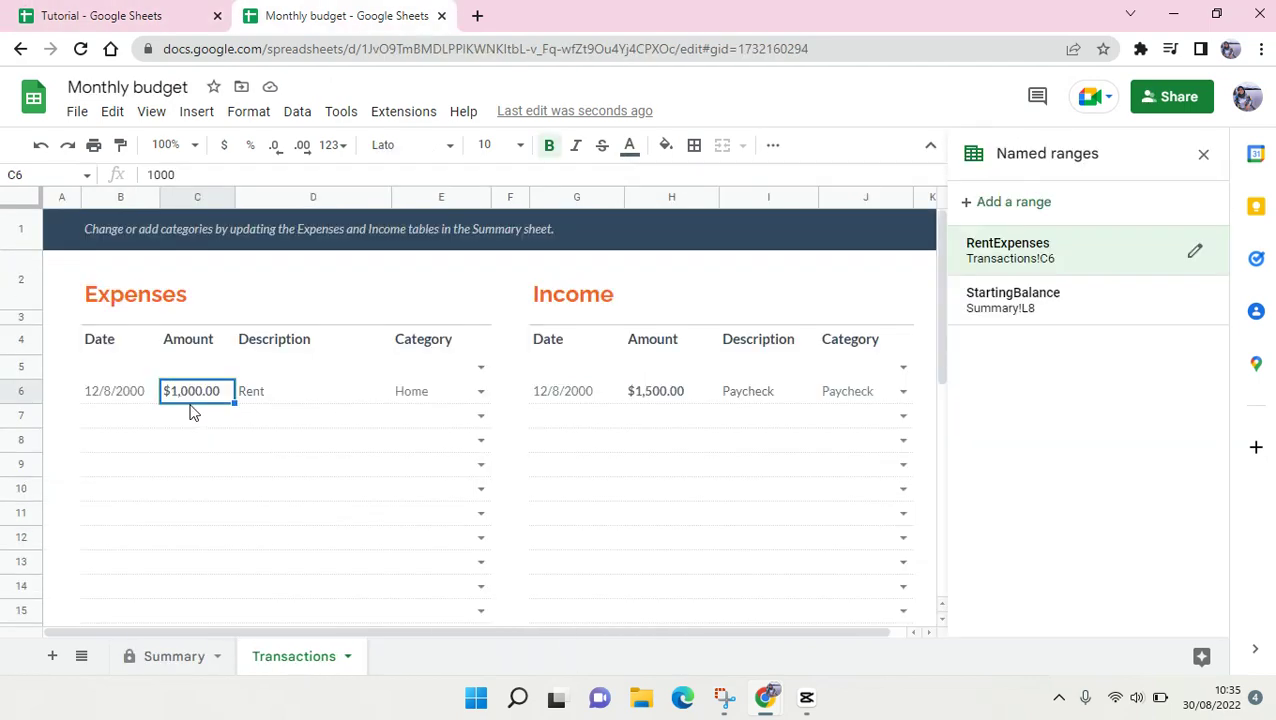
pyautogui.hotkey('ctrl', 'Tab')
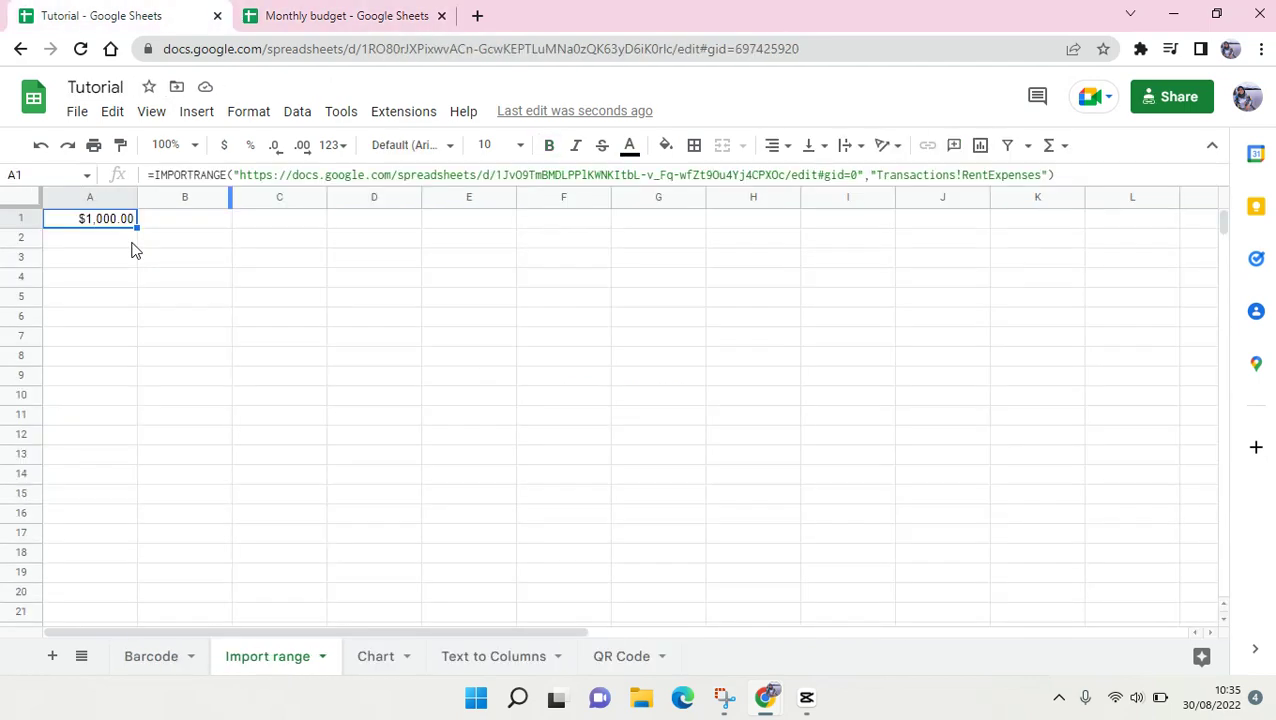